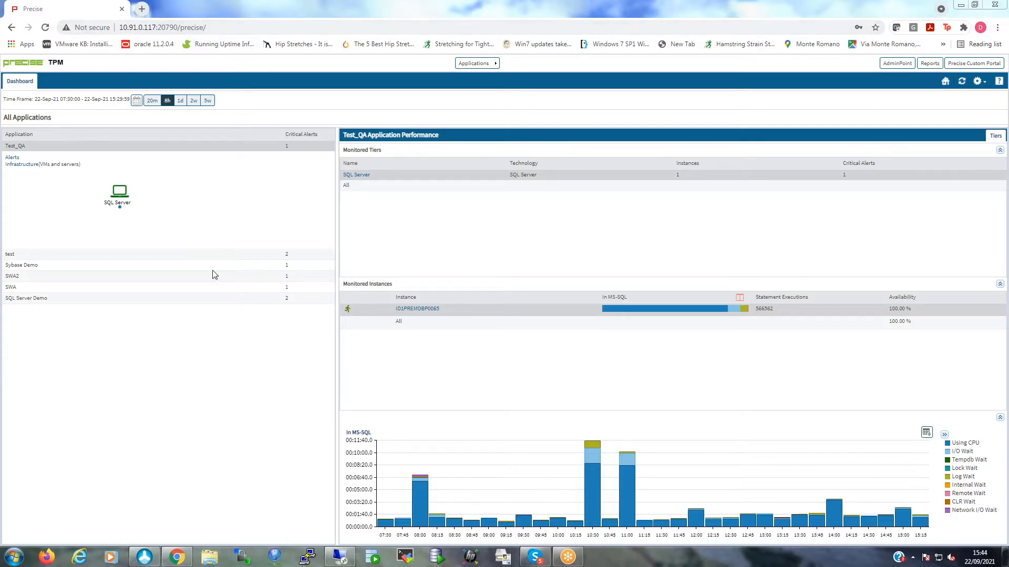
Open AdminPoint and inspect the component status of the Sybase warehouse processes
left_click(897, 63)
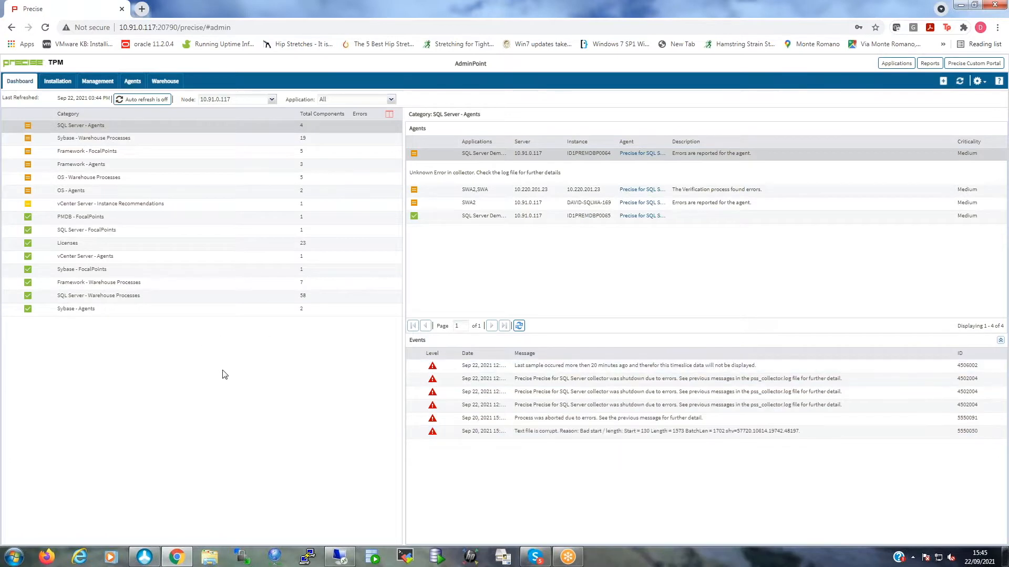
left_click(225, 139)
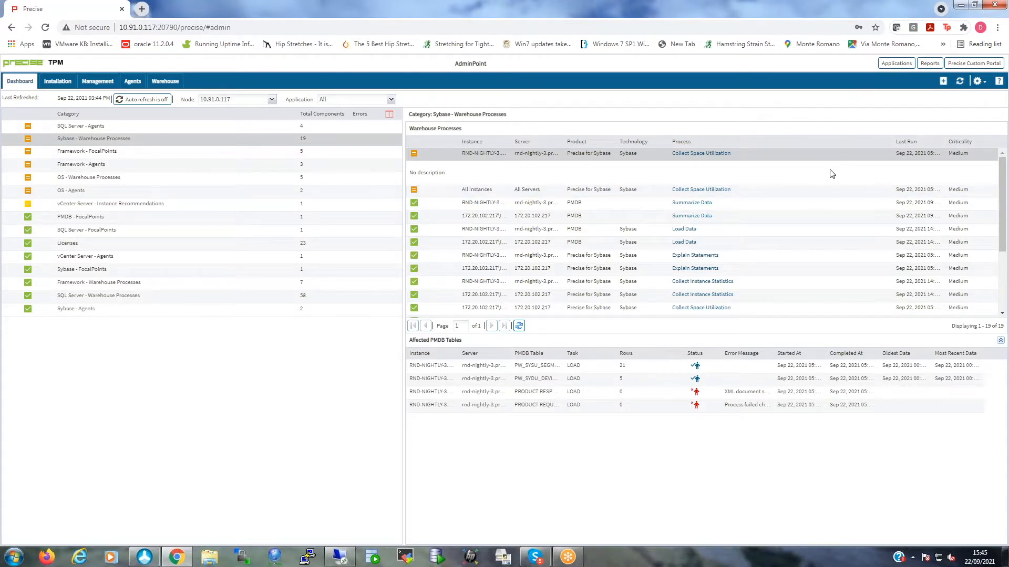
left_click(116, 250)
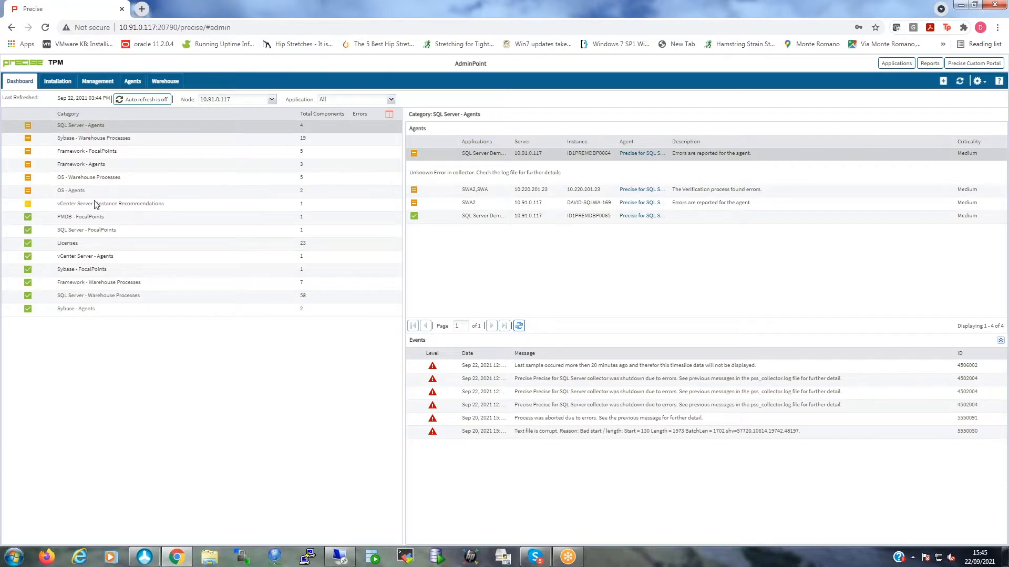
In the agents list, start the failed Insight OS Agent on server 10.91.0.116 and run its verification
left_click(132, 83)
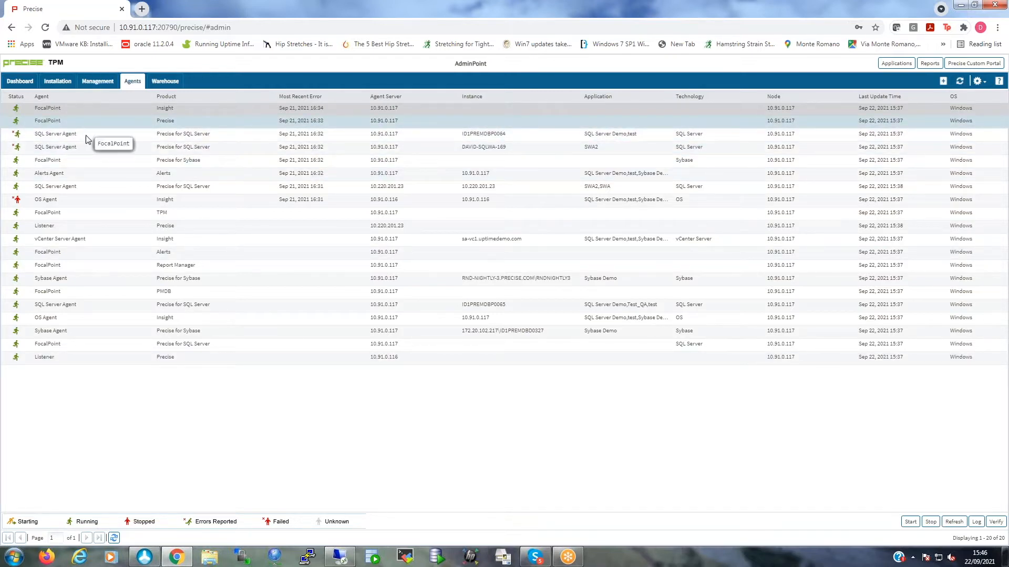
left_click(76, 203)
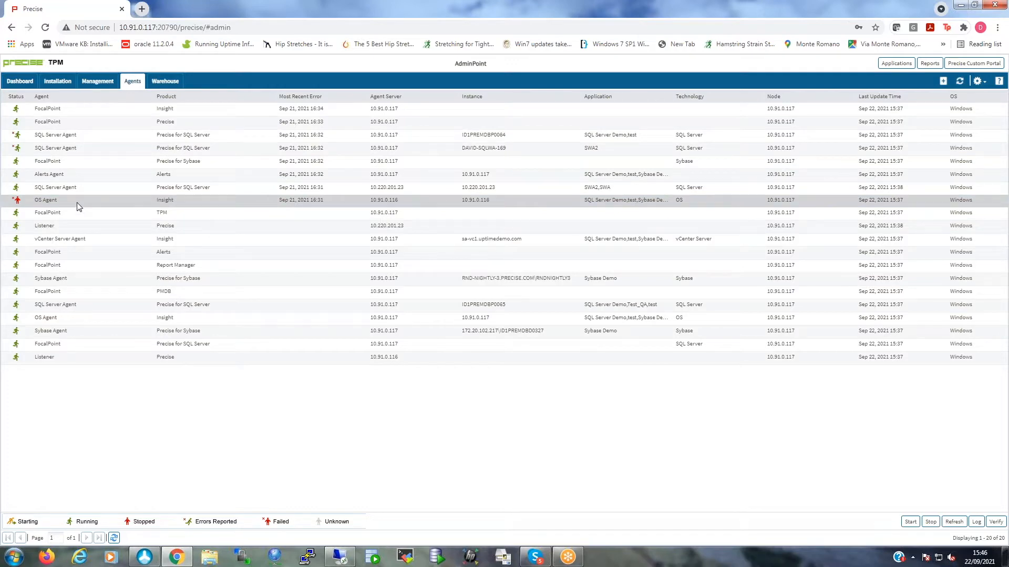
left_click(910, 522)
left_click(953, 523)
left_click(998, 523)
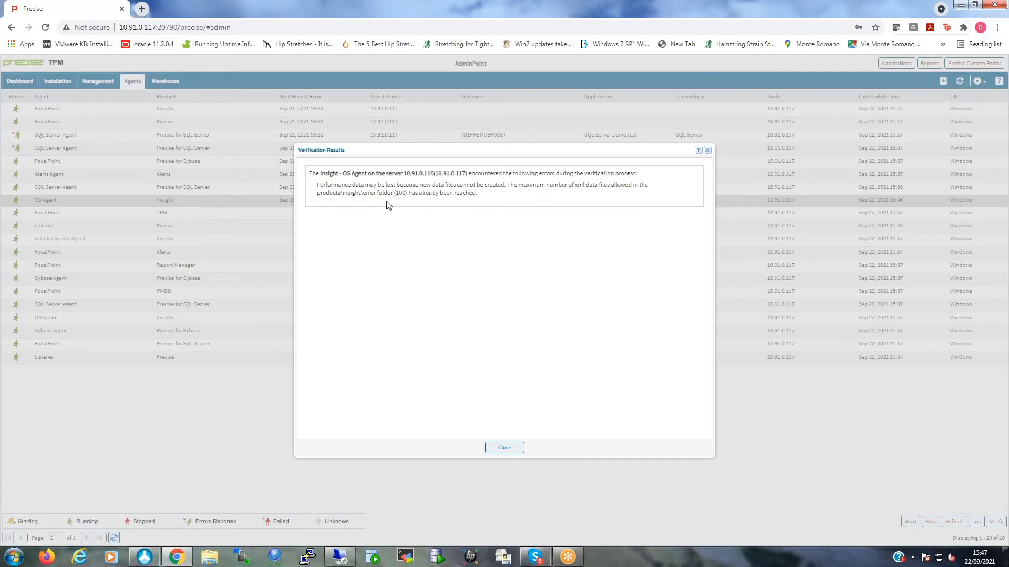
left_click(505, 448)
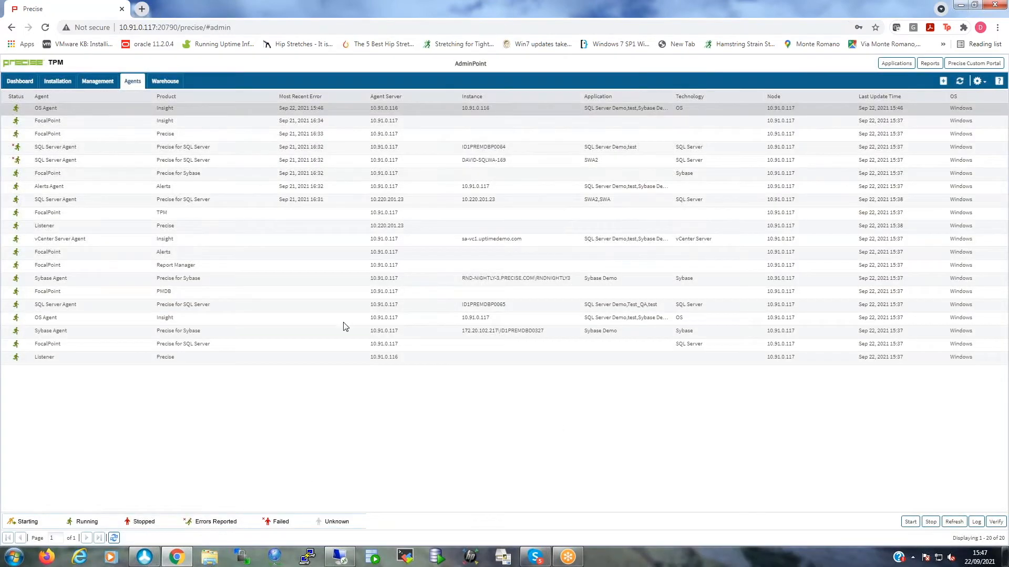
View the collector log of the SQL Server Agent on 10.220.201.23, with its log files sorted newest first
left_click(263, 200)
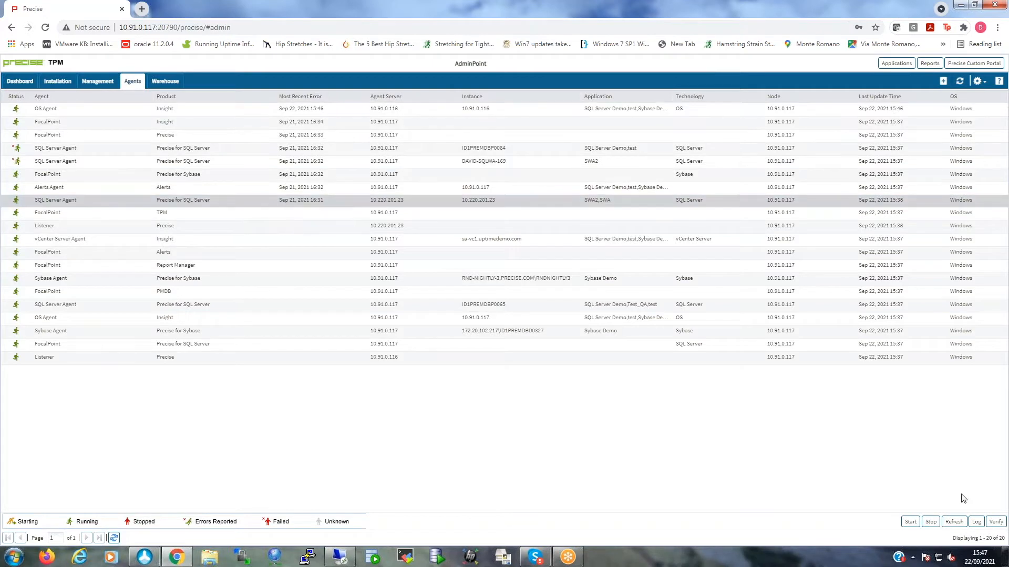
left_click(976, 522)
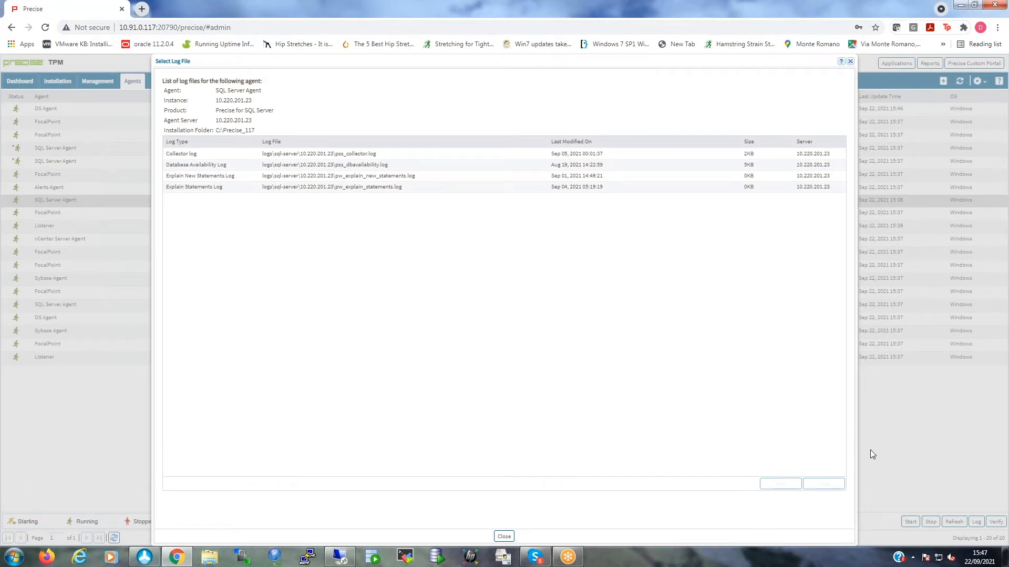
left_click(576, 140)
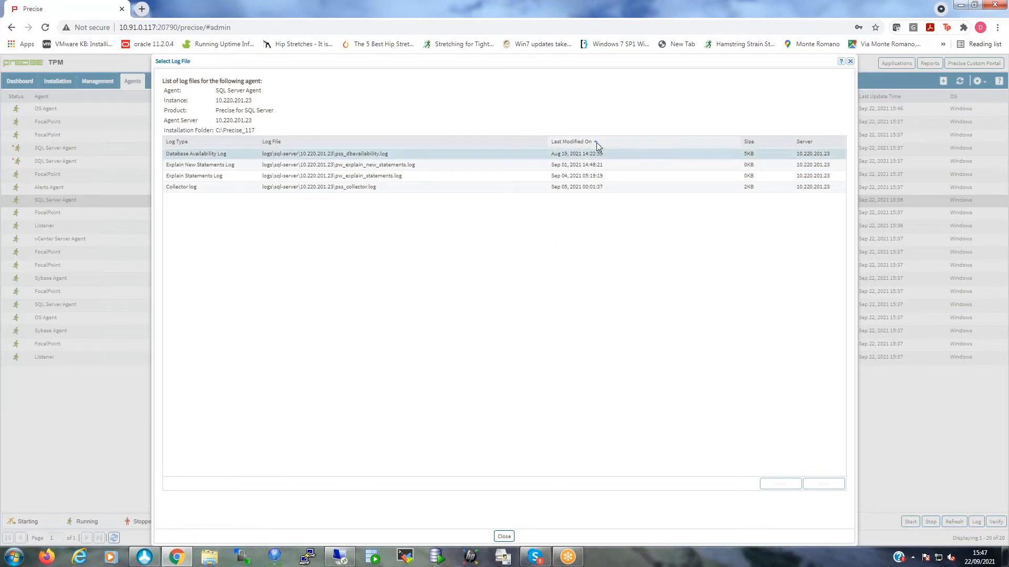
left_click(571, 145)
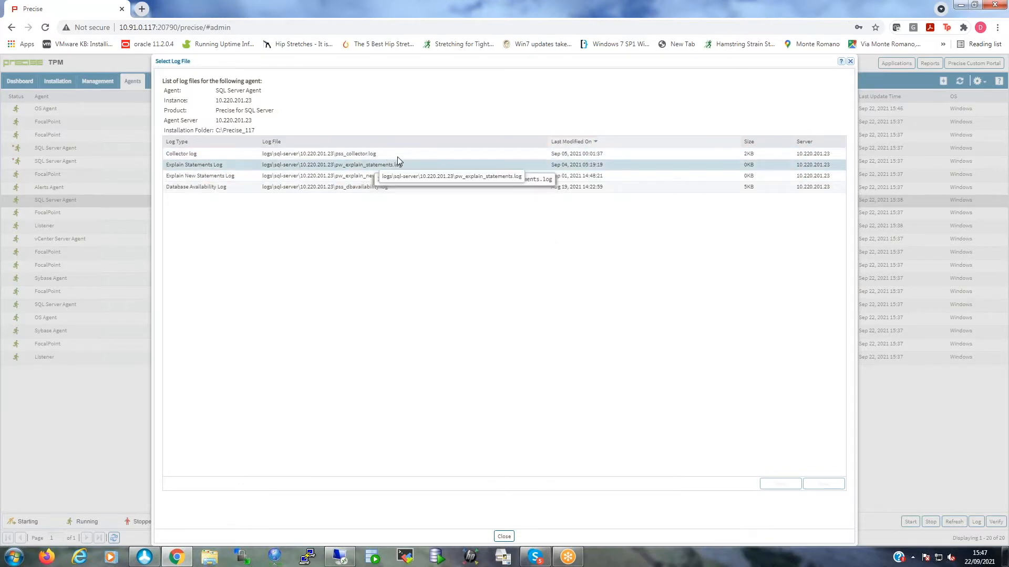
left_click(414, 156)
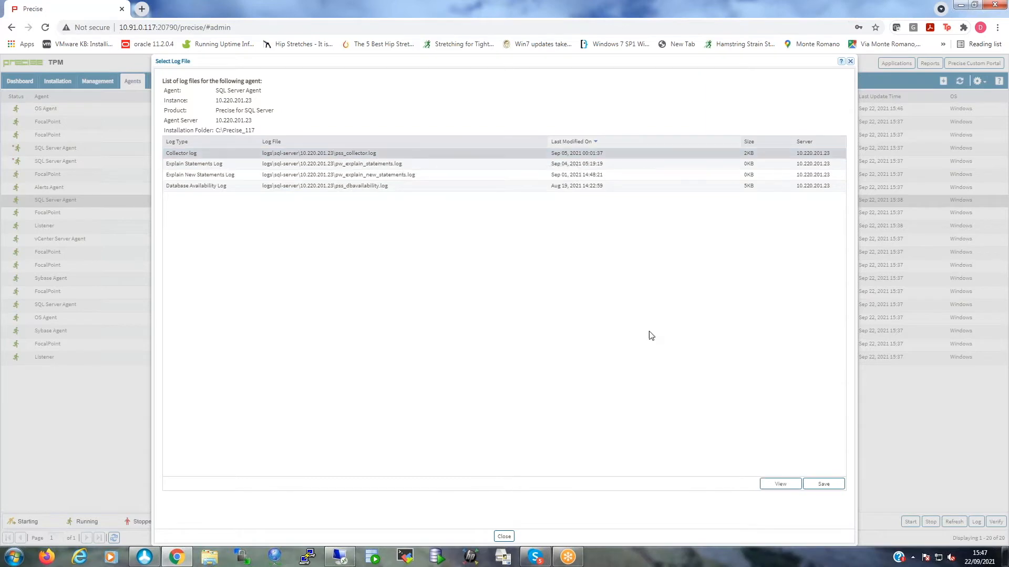
left_click(785, 484)
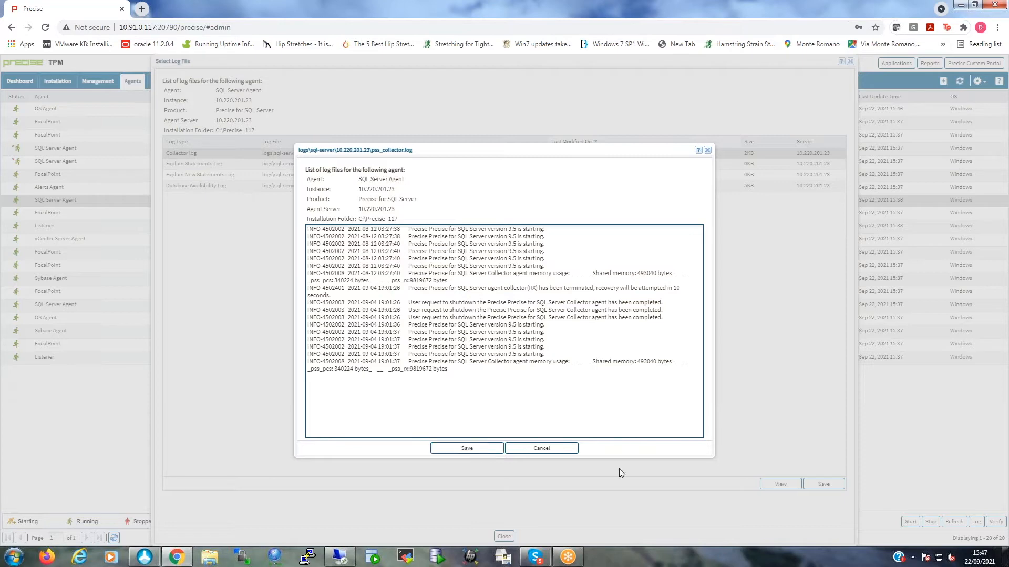
left_click(542, 451)
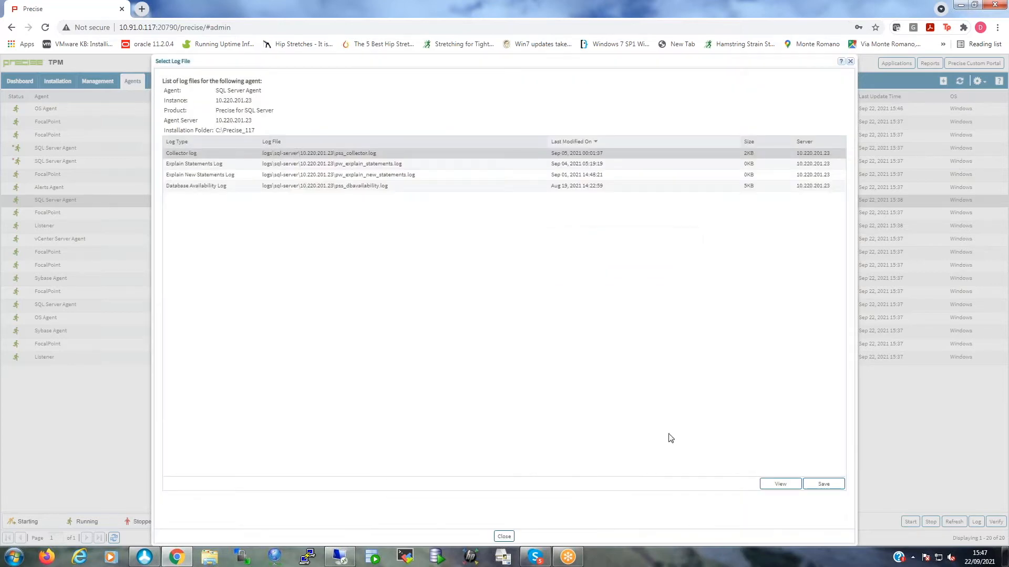
left_click(504, 536)
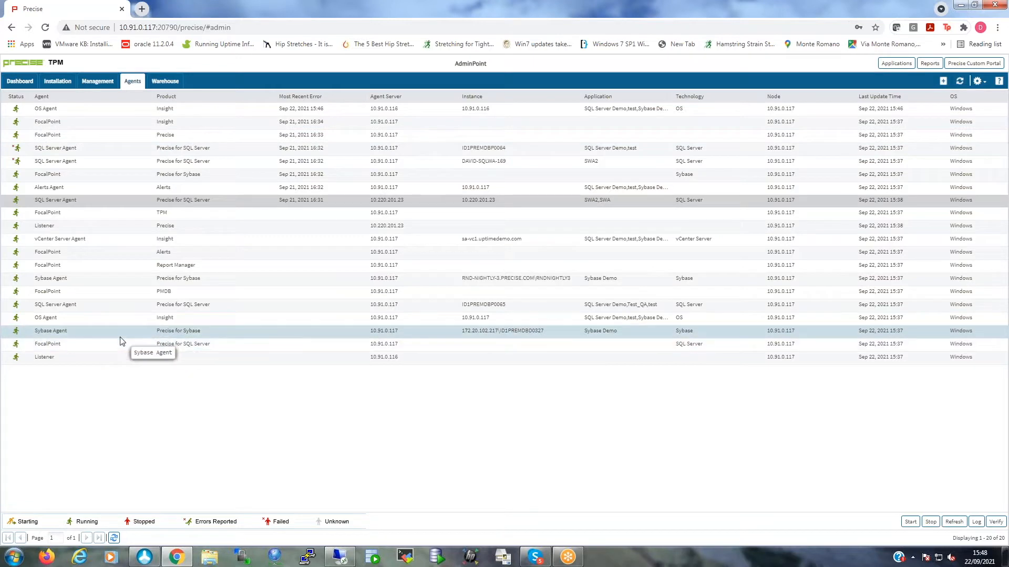
Sort the Precise for SQL Server FocalPoint's log files newest first and read through sql.focal.out
left_click(242, 348)
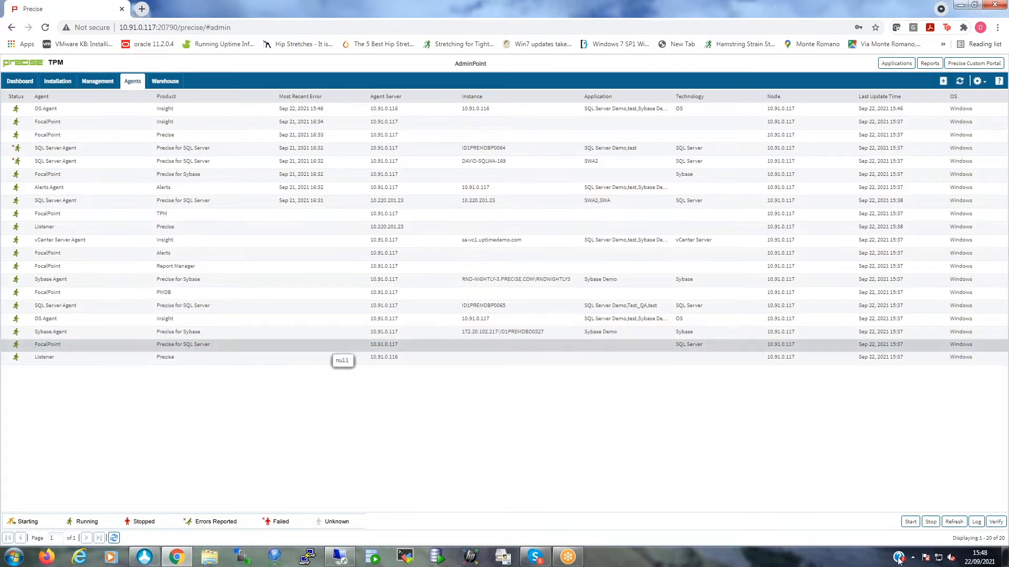
left_click(976, 522)
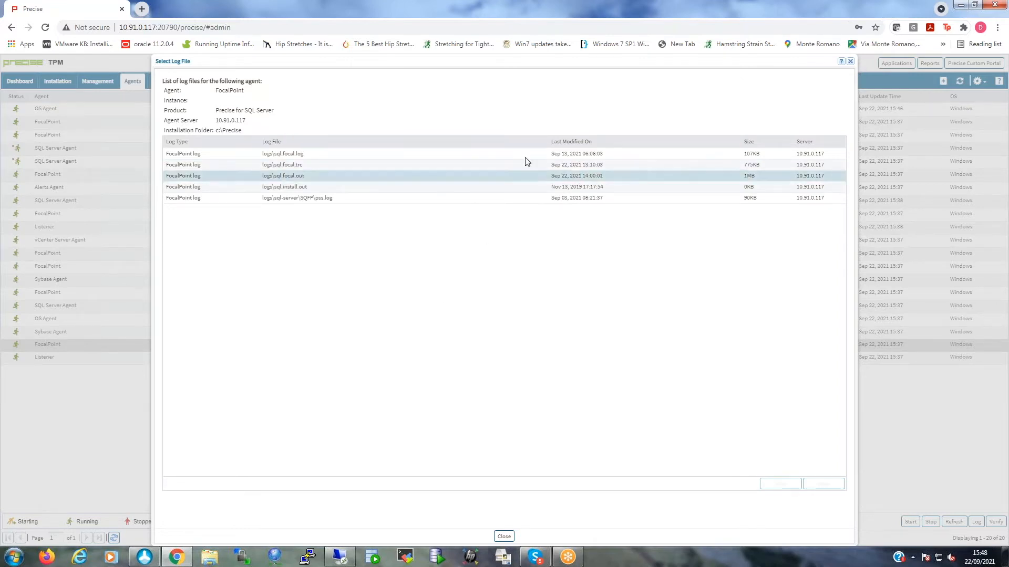
left_click(585, 144)
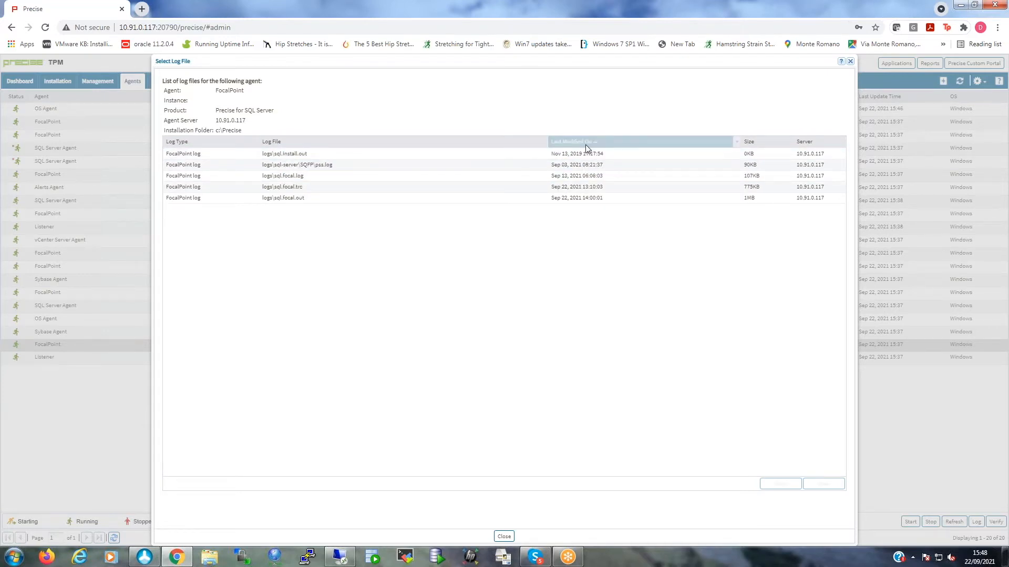
left_click(585, 144)
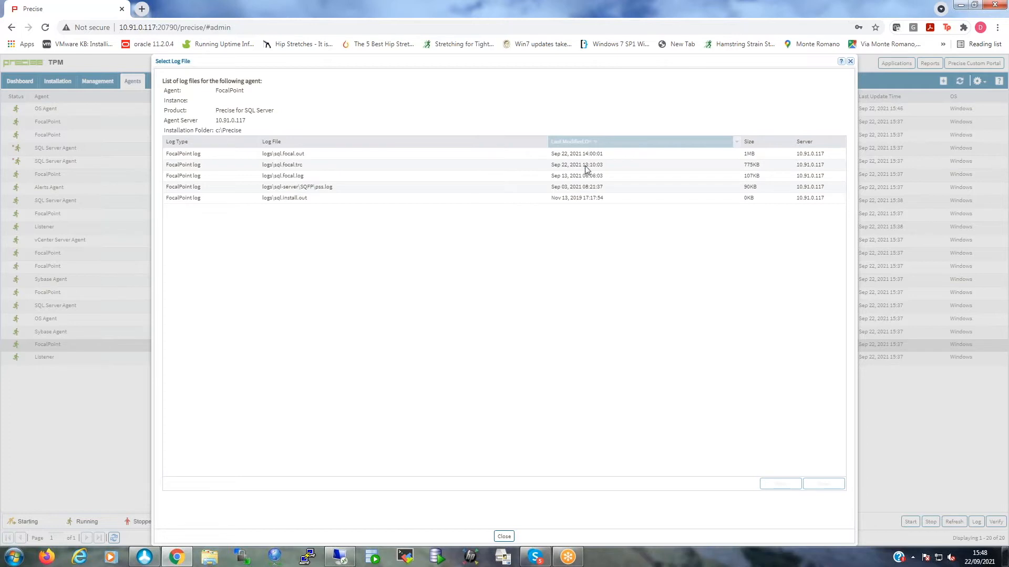
left_click(482, 154)
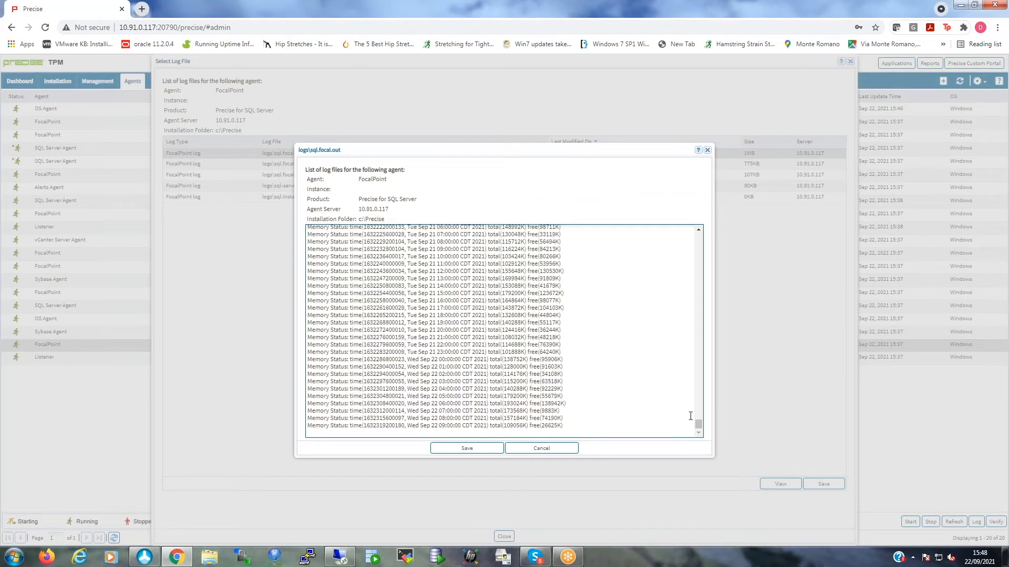
left_click_drag(699, 423, 699, 370)
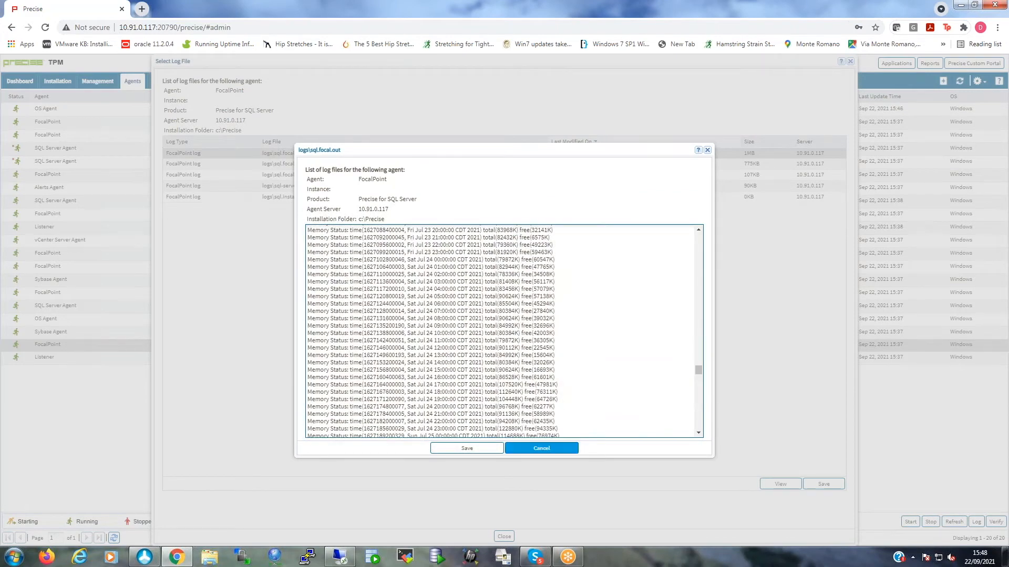
left_click(560, 448)
Examine the severe error entry and its stack trace in the FocalPoint's sql.focal.trc log
left_click(331, 168)
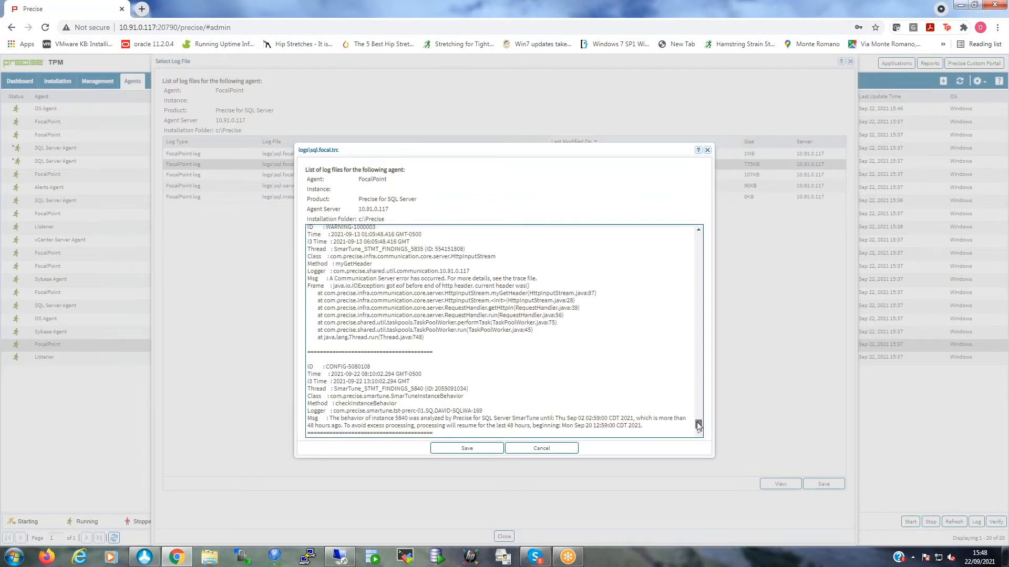
left_click_drag(699, 423, 698, 421)
scroll(699, 421, "up", 5)
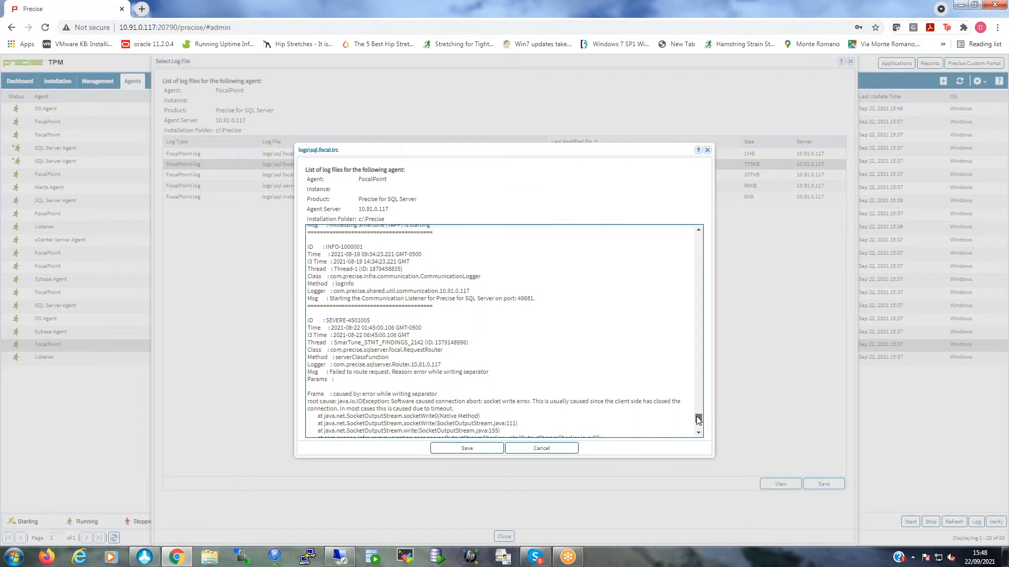
left_click_drag(324, 321, 387, 320)
left_click(698, 433)
scroll(698, 433, "down", 6)
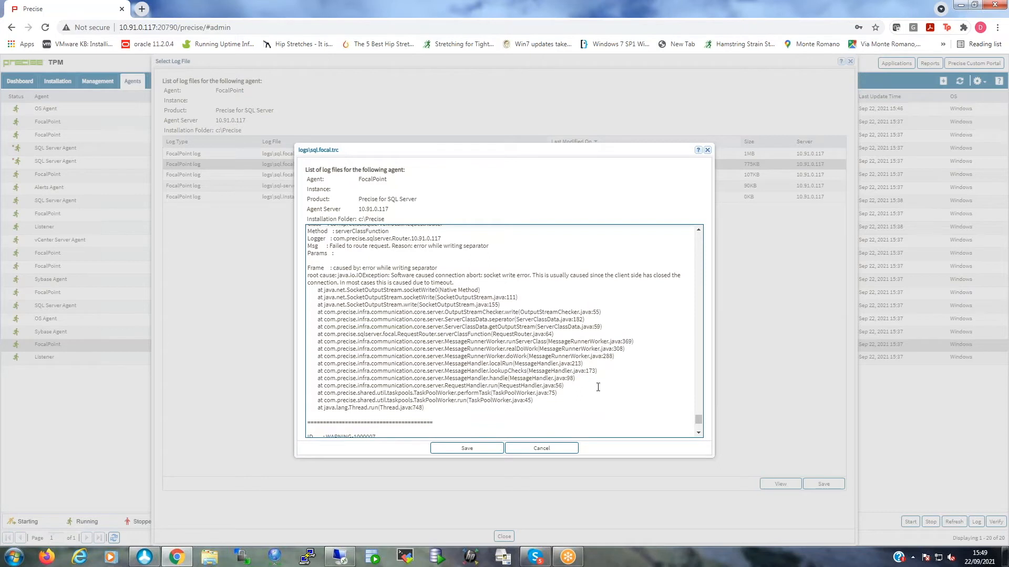
left_click(541, 448)
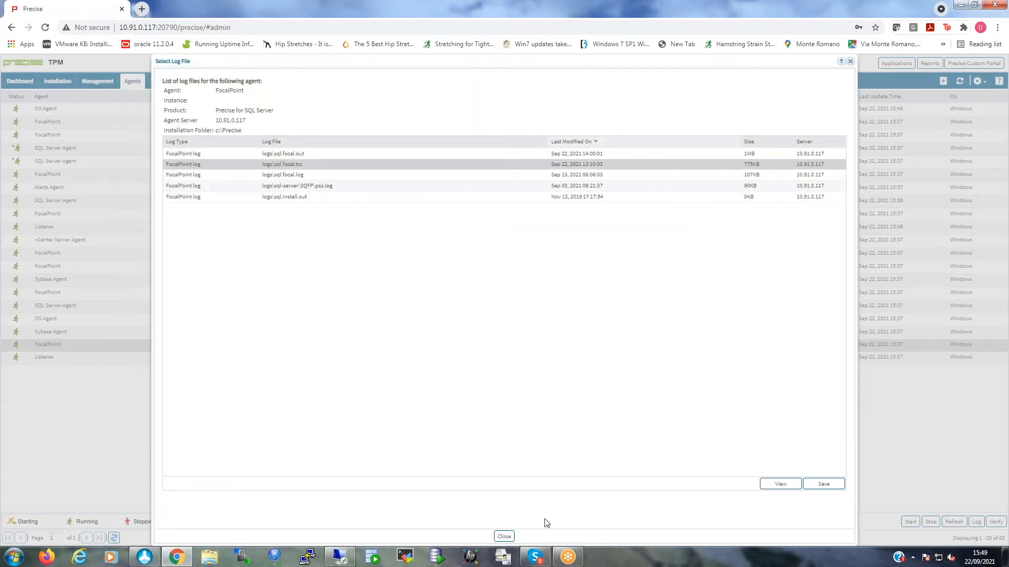
left_click(504, 537)
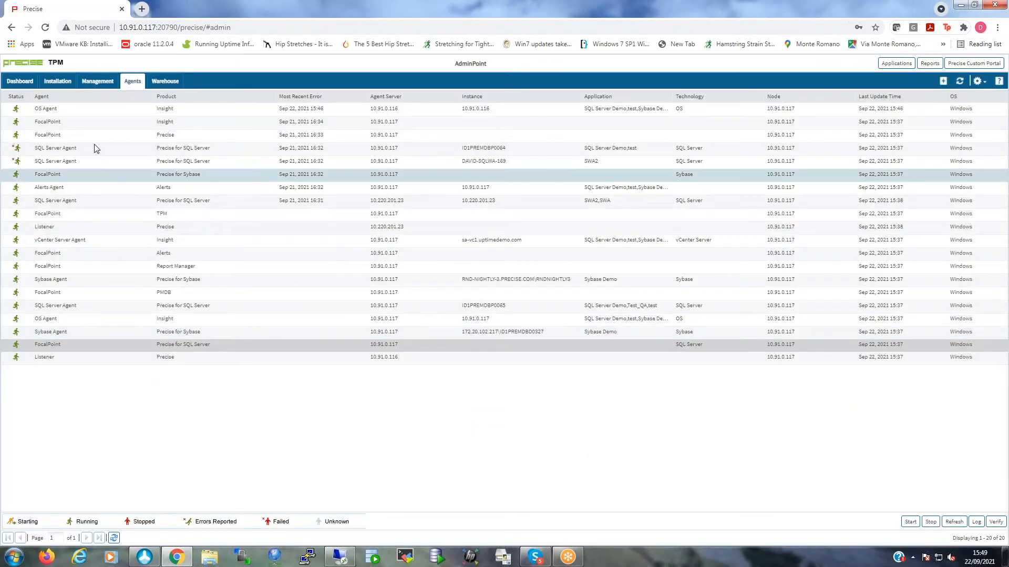
Filter the agents list by FocalPoint, switch to SQL Server Agent, and restore the filter to All
left_click(150, 101)
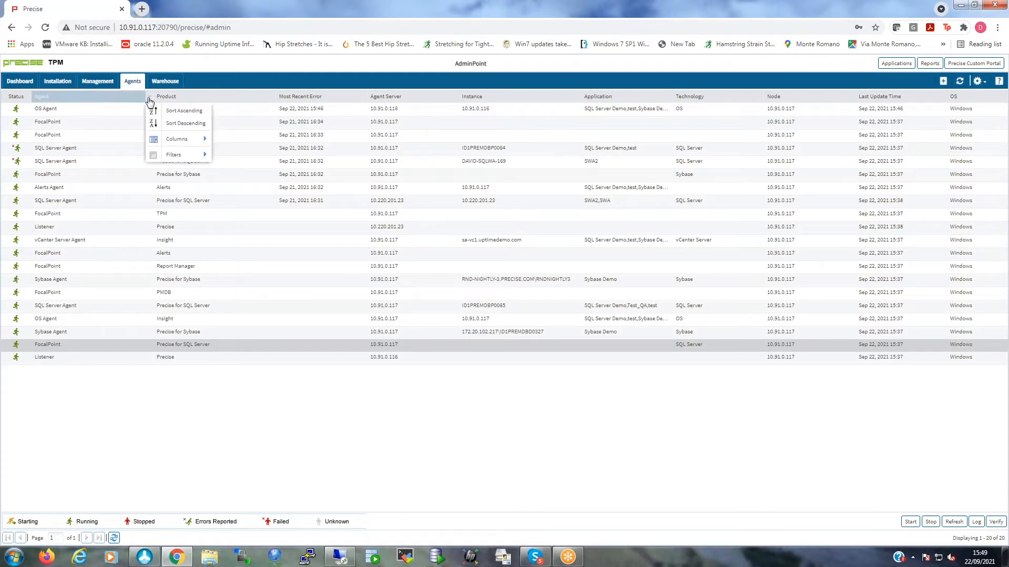
mouse_move(193, 161)
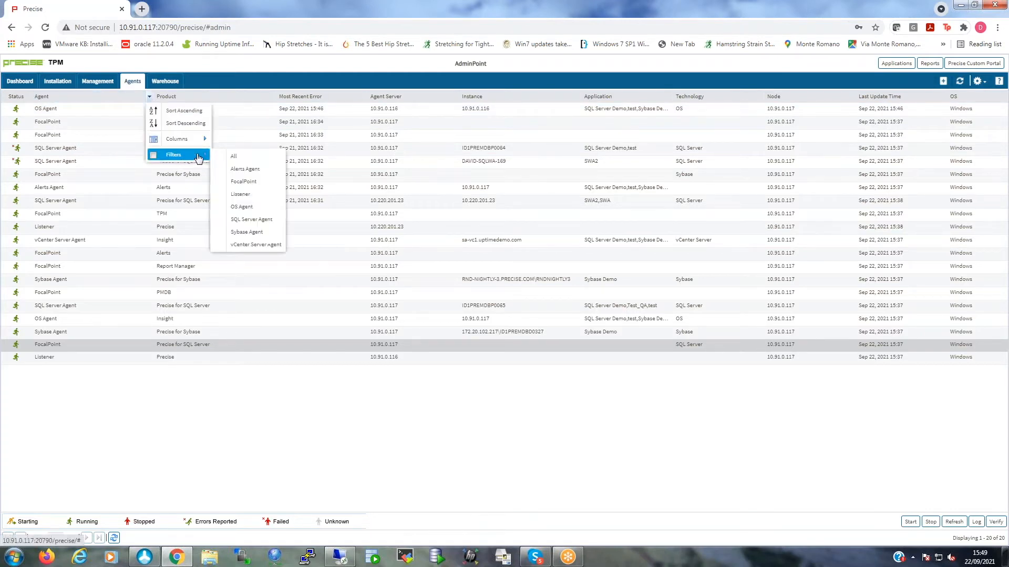
left_click(236, 185)
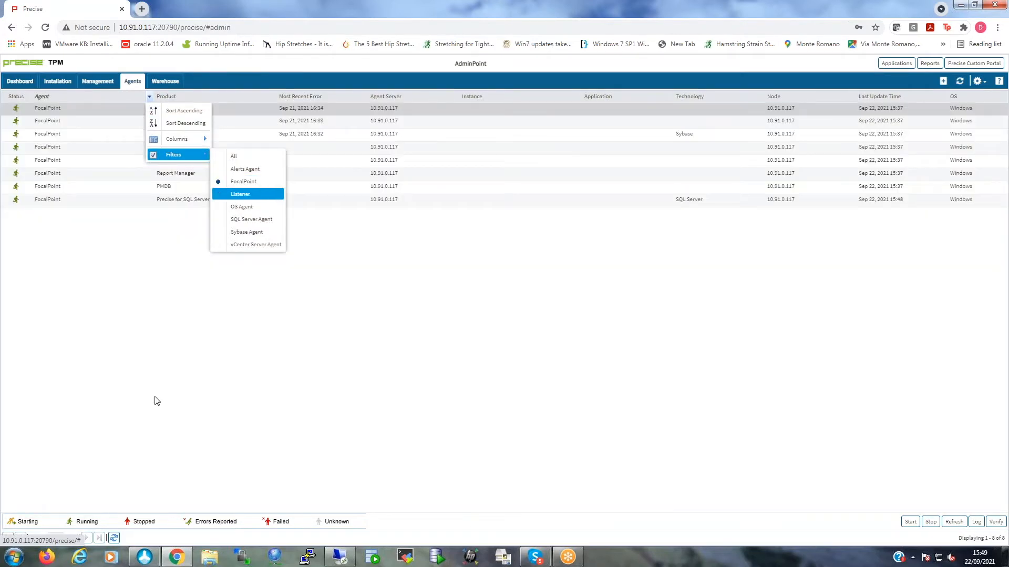
mouse_move(179, 139)
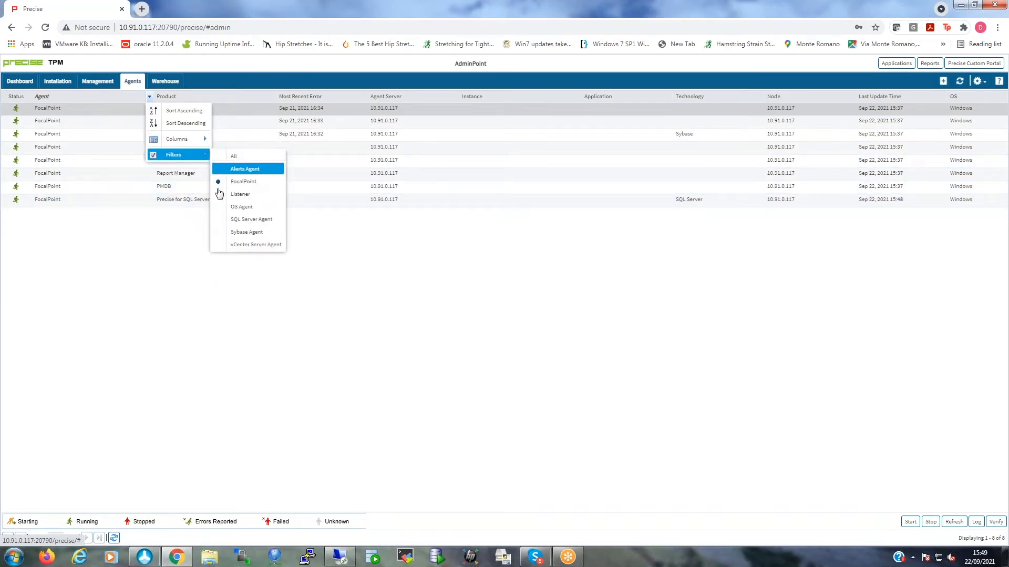
left_click(217, 221)
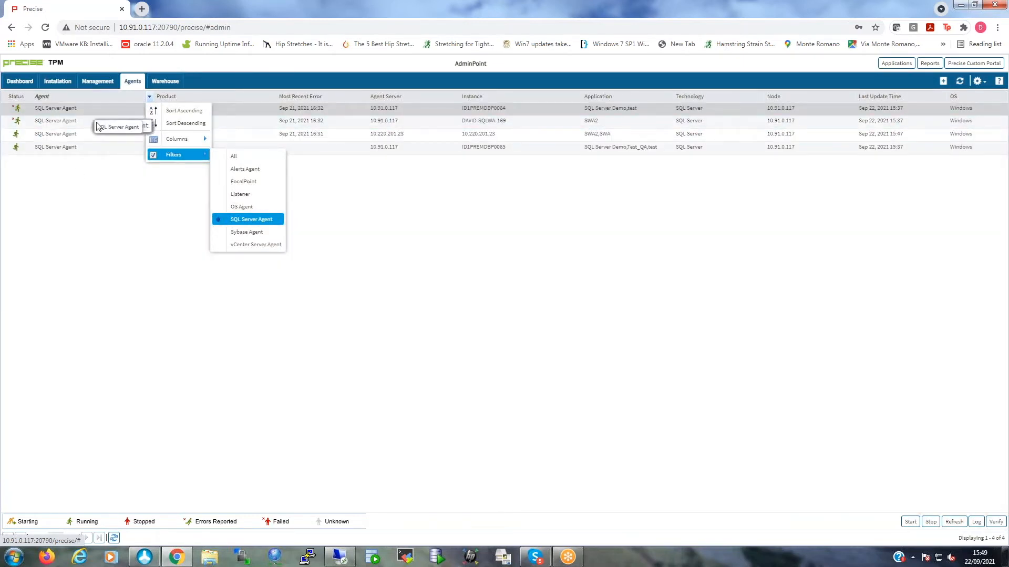
left_click(235, 157)
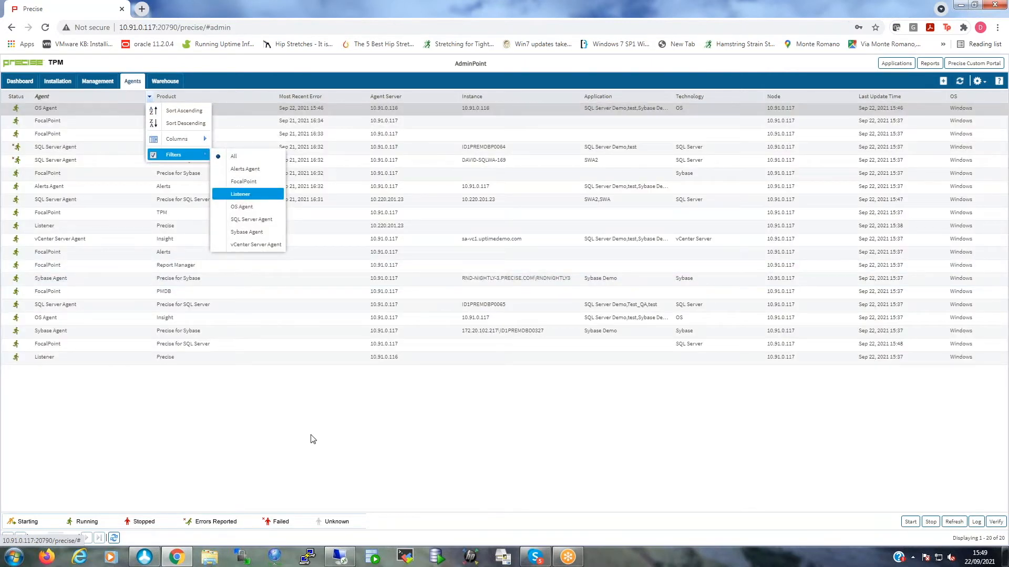
left_click(392, 437)
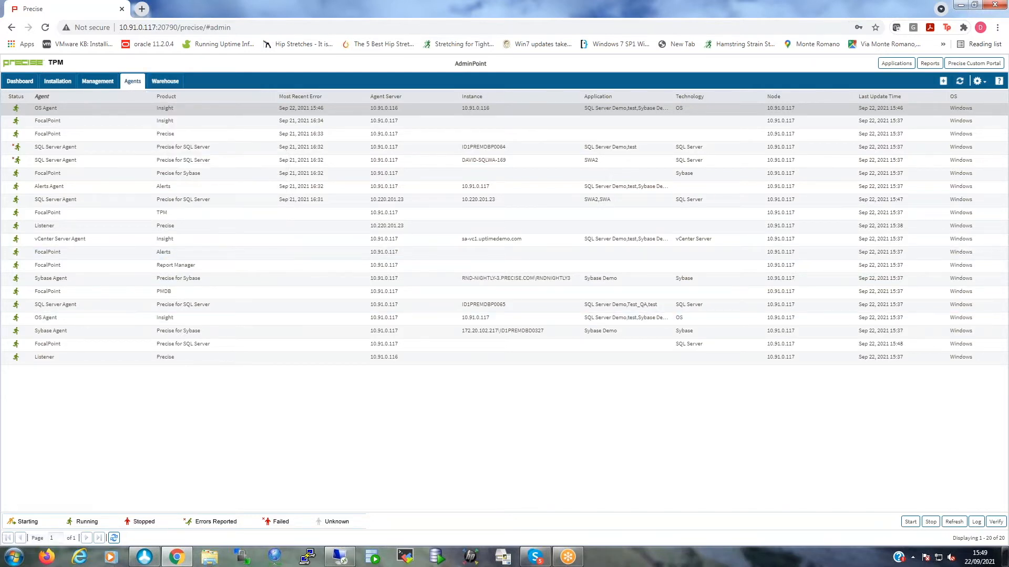
Stop and restart the Alerts Agent for instance 10.91.0.117, and select the Precise FocalPoint in the agents list
left_click(99, 190)
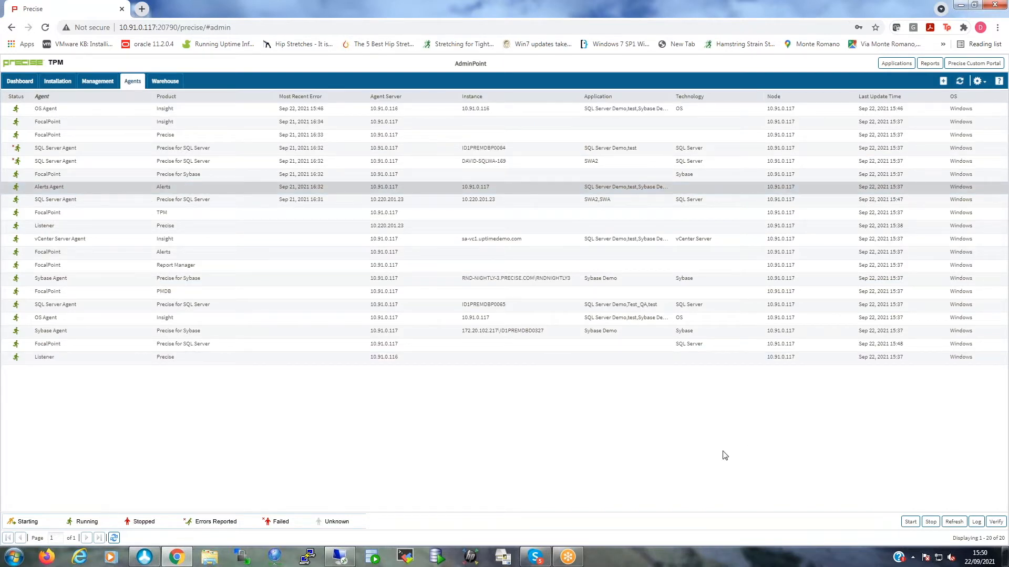
left_click(931, 523)
left_click(911, 522)
left_click(110, 137)
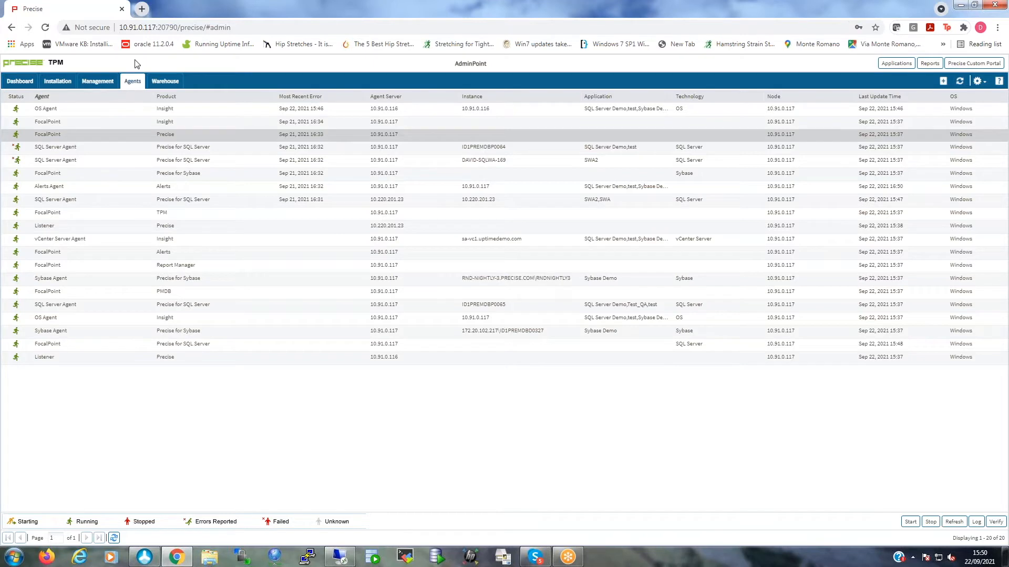
Open the warehouse processes and examine the SQL Server Load Data run history with granular execution information displayed
left_click(165, 82)
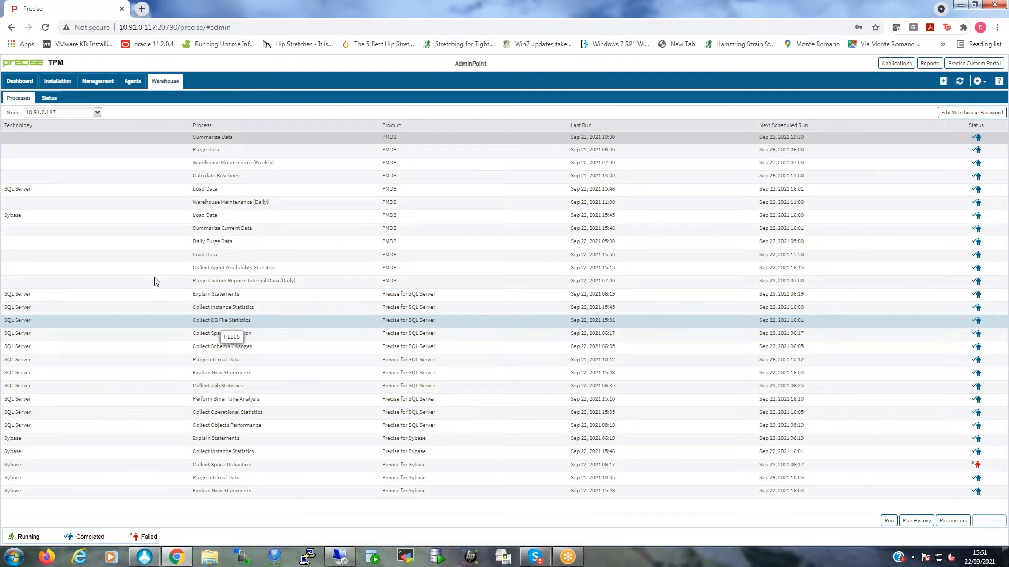
left_click(210, 192)
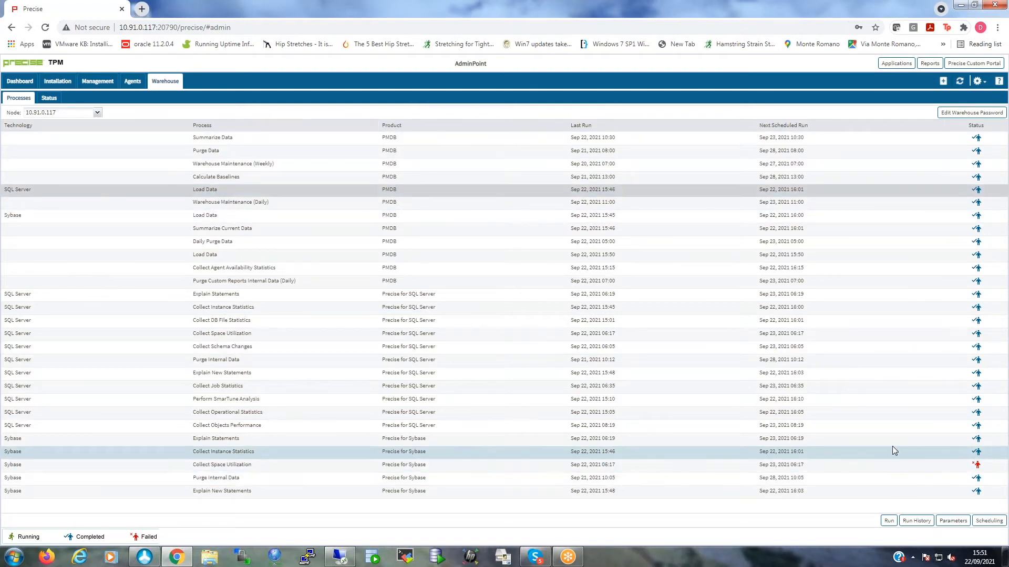
left_click(912, 522)
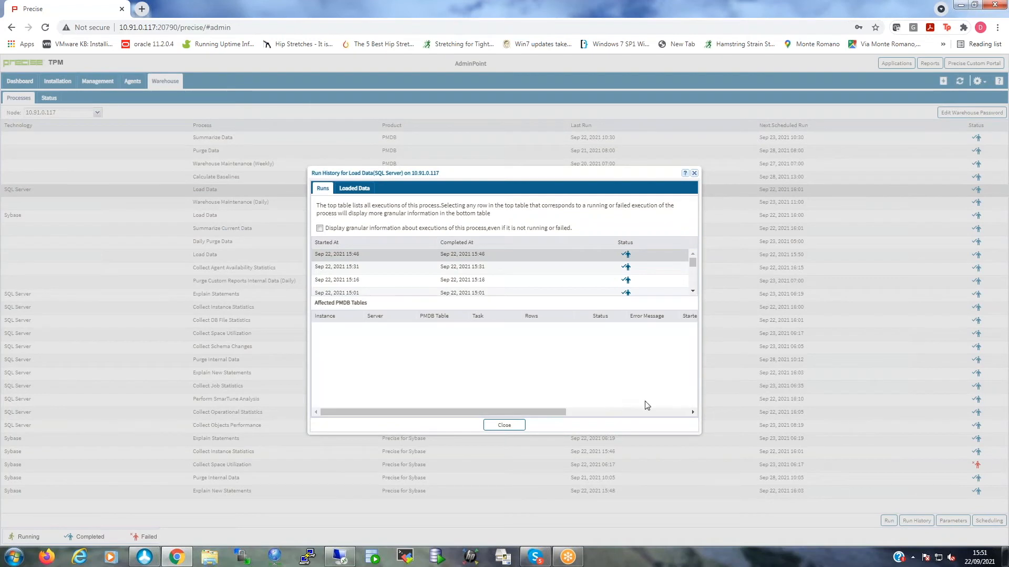
mouse_move(691, 263)
left_mouse_down()
mouse_move(692, 285)
mouse_move(692, 255)
left_mouse_up()
left_click(320, 229)
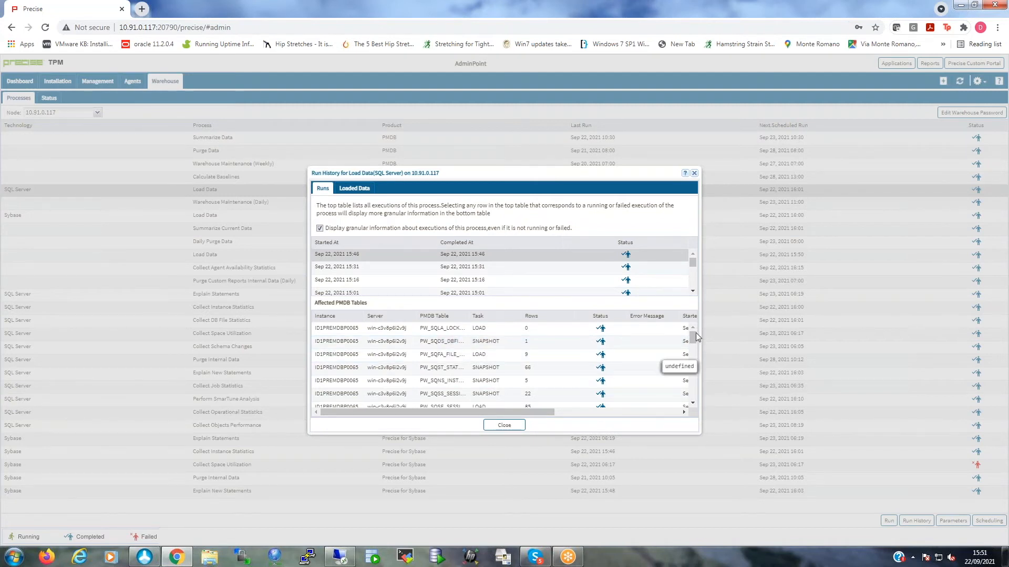
left_click_drag(694, 335, 694, 340)
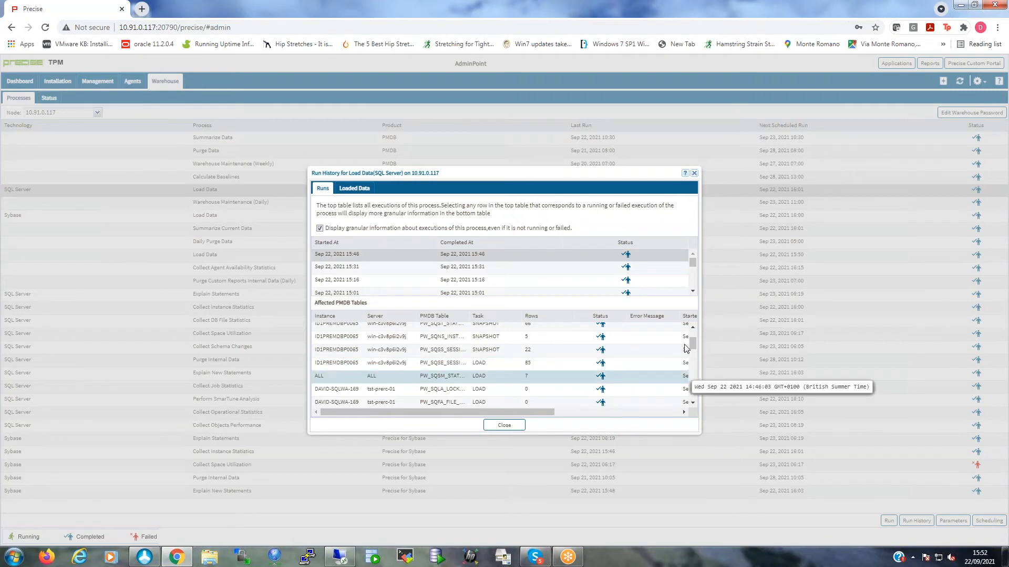
left_click_drag(695, 348, 694, 399)
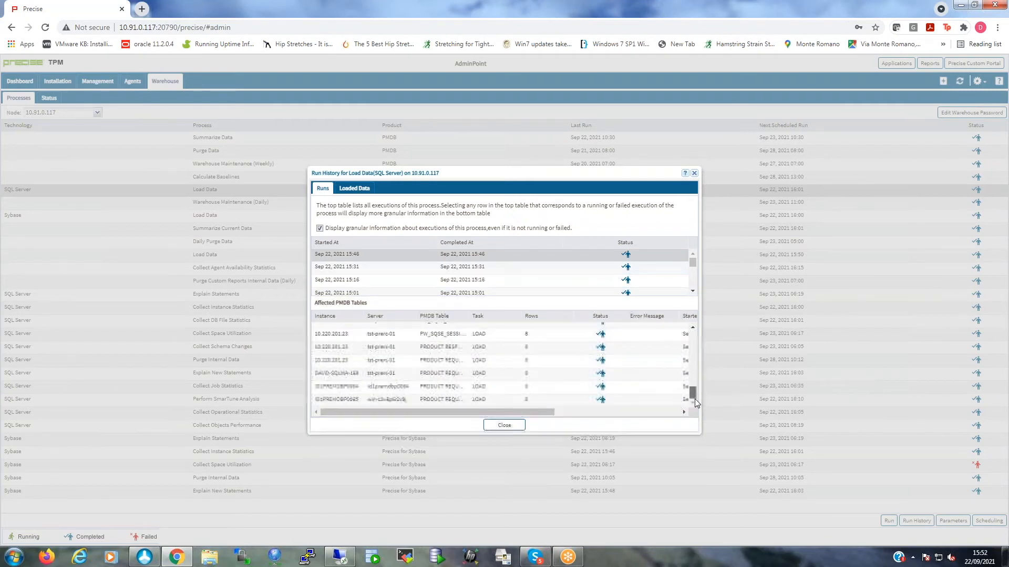
Review the loaded data summary for SQL Server Load Data, including the Sep 22, 2021 15:15 time slice, and close the history
left_click(354, 191)
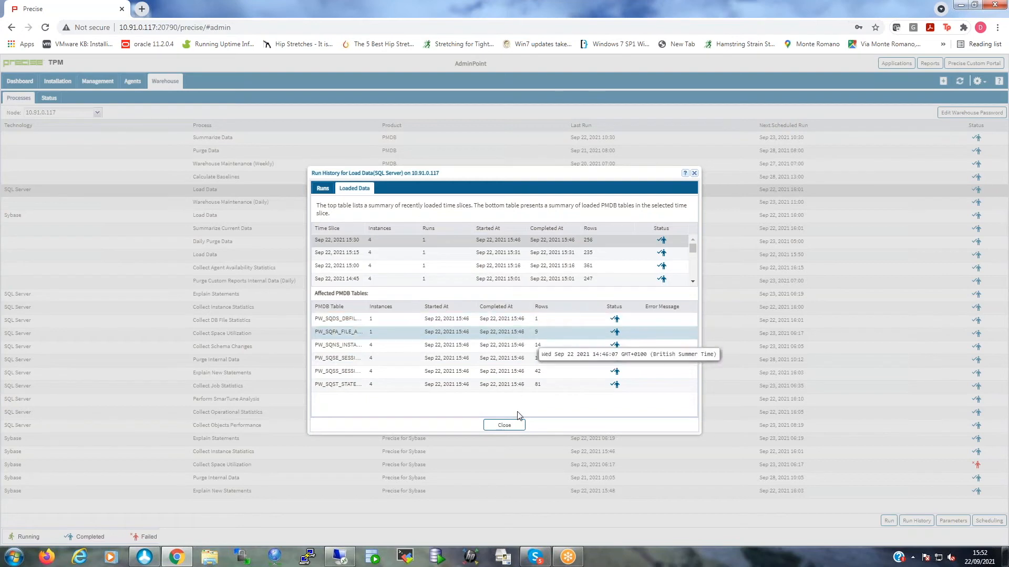
left_click(398, 251)
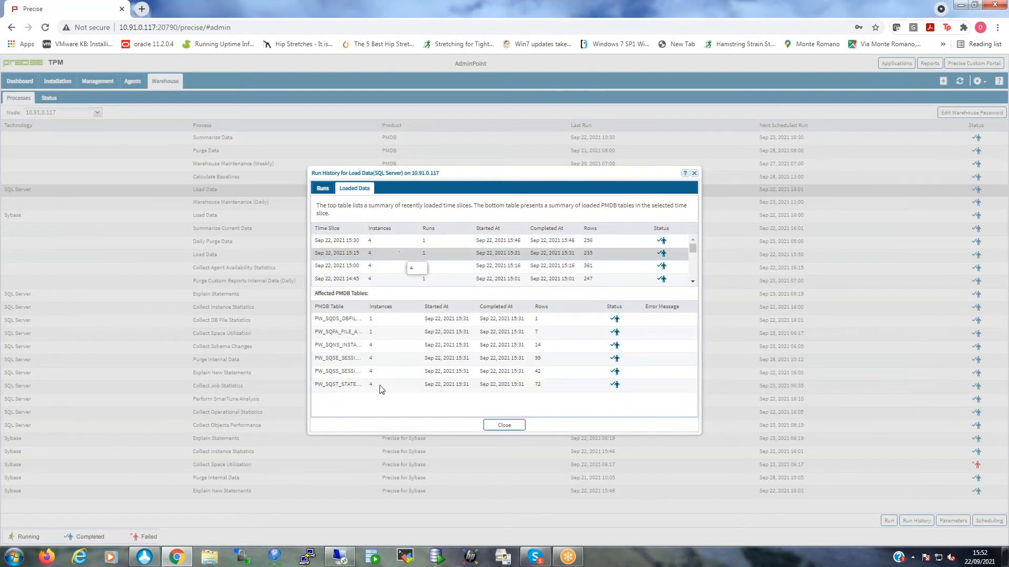
left_click(507, 425)
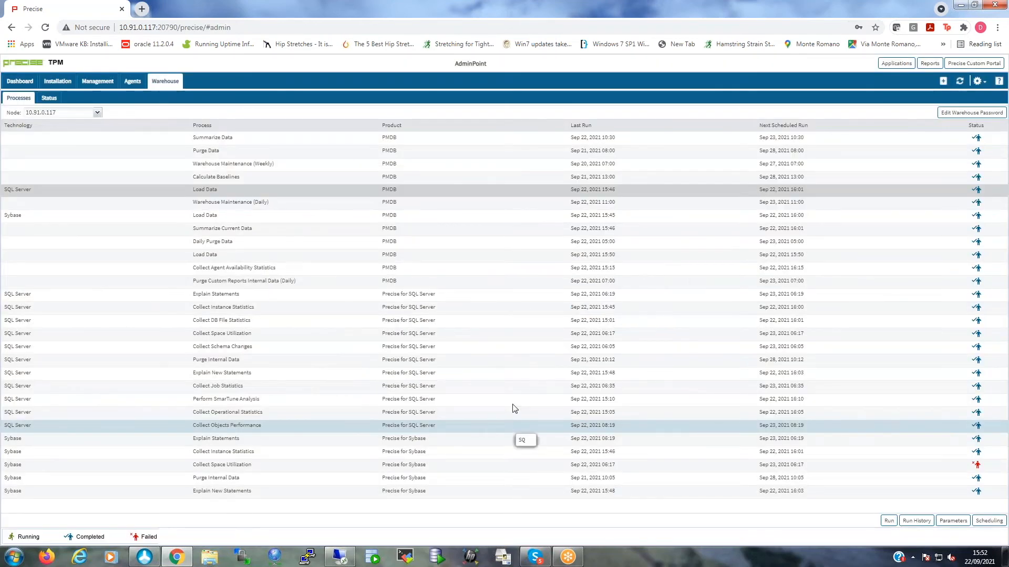
Open the SQL Server Load Data parameters and inspect the Top-N statements and default-use settings for instance DAVID-SQLWA-169
left_click(955, 525)
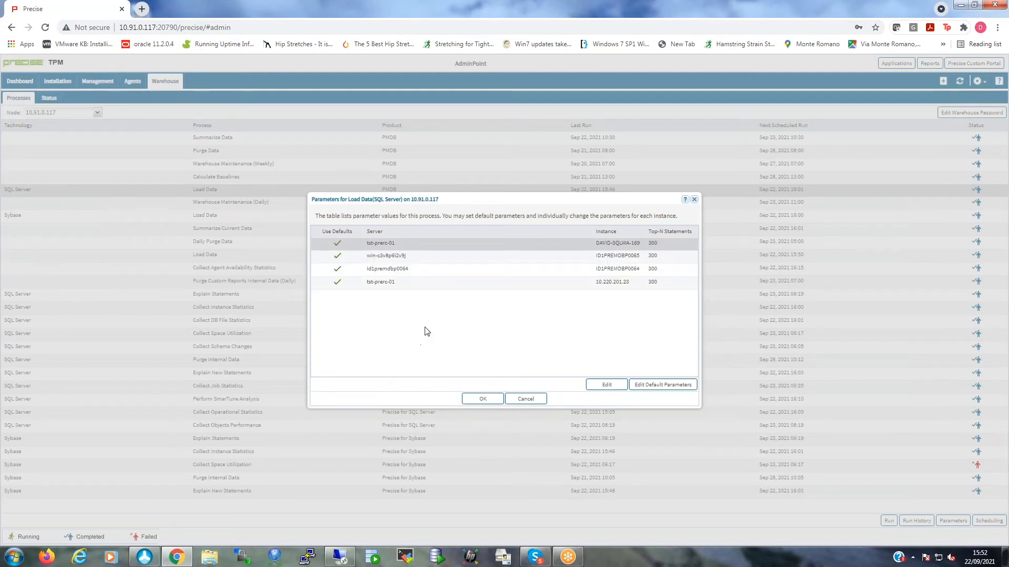
left_click(414, 256)
left_click(619, 388)
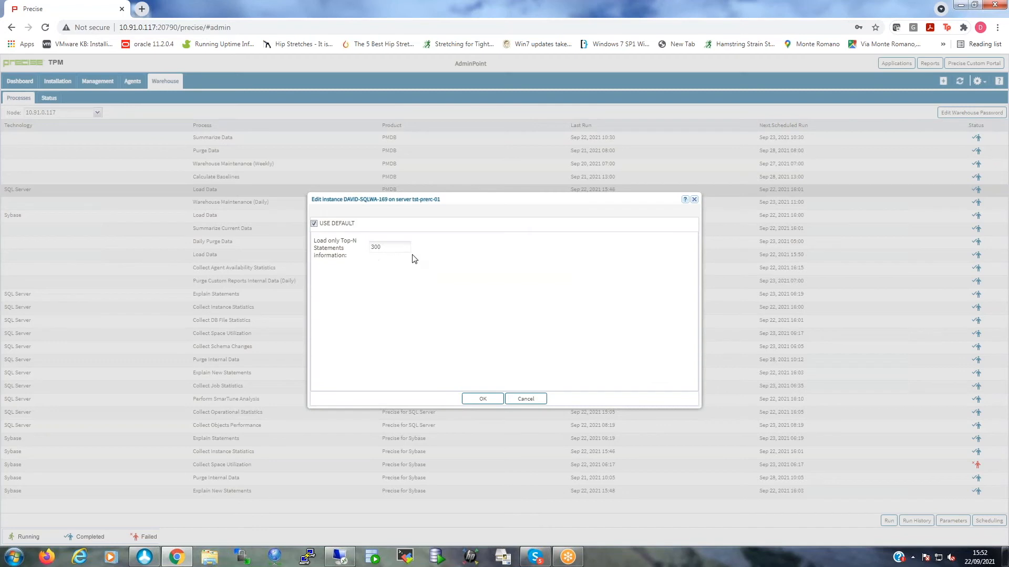
left_click(314, 225)
left_click(482, 398)
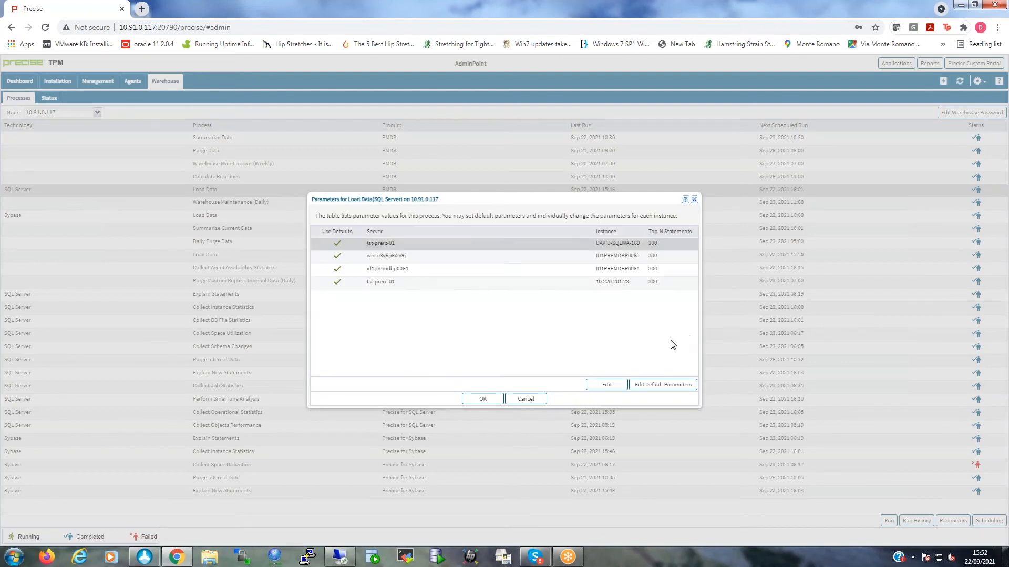
Check the default Top-N statements parameter and the scheduling of the SQL Server Load Data process, leaving both dialogs without changes
left_click(661, 385)
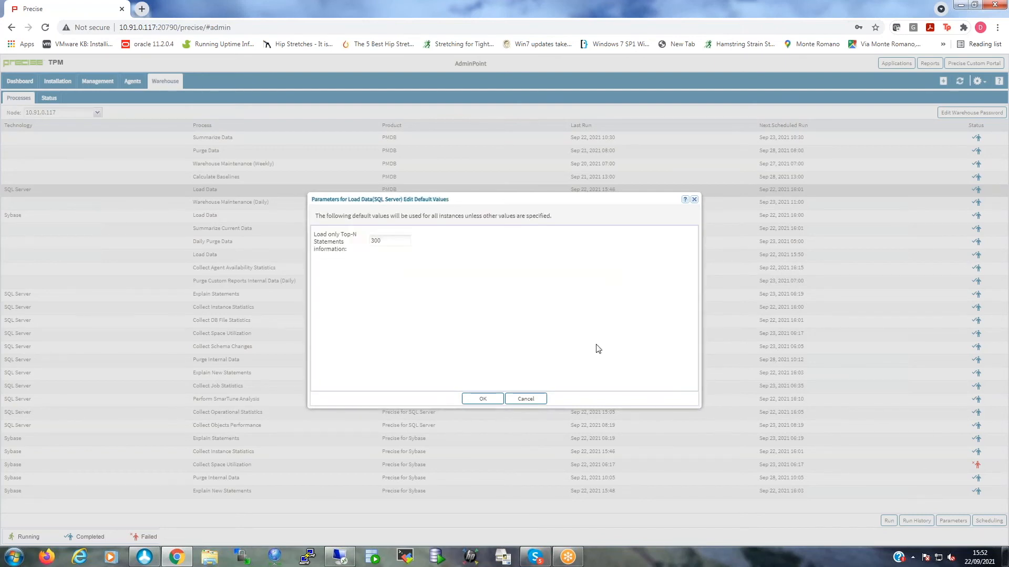
left_click(482, 398)
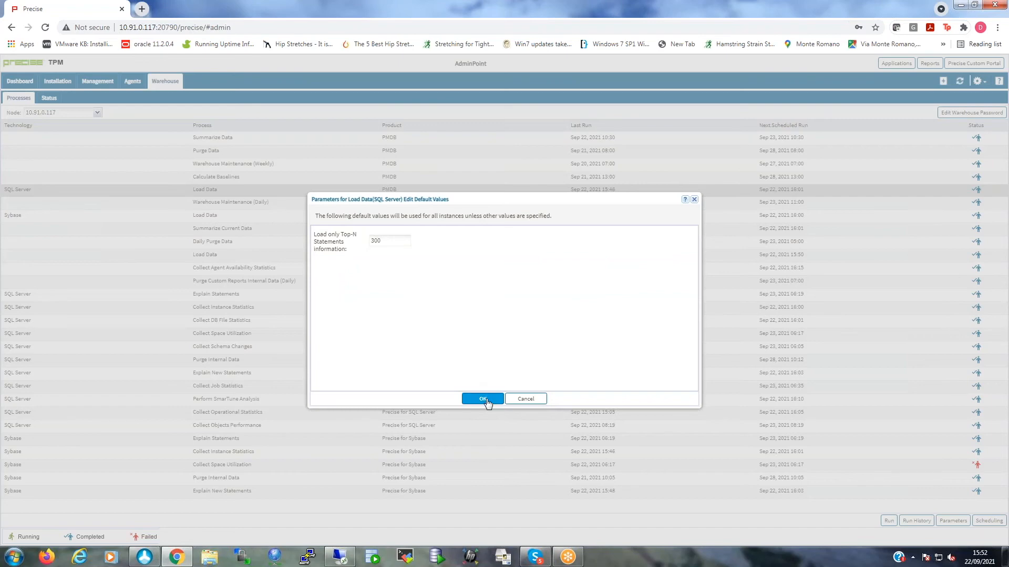
left_click(526, 405)
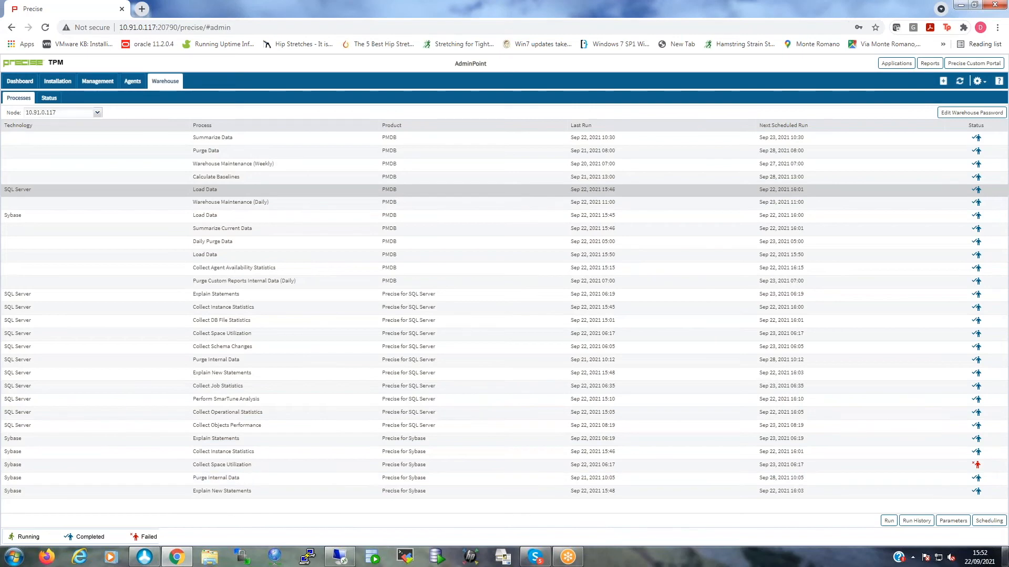
left_click(989, 521)
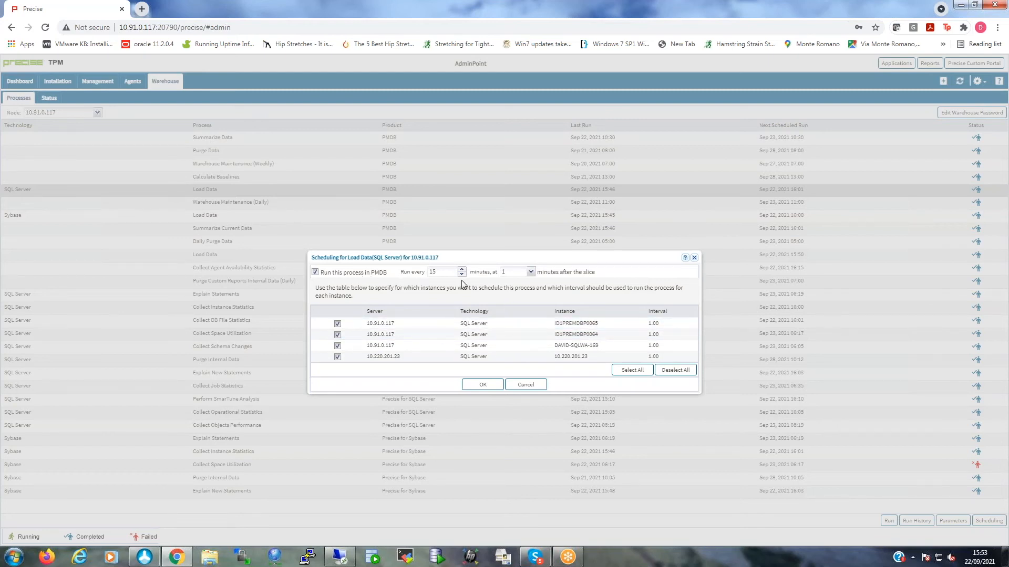
left_click(525, 385)
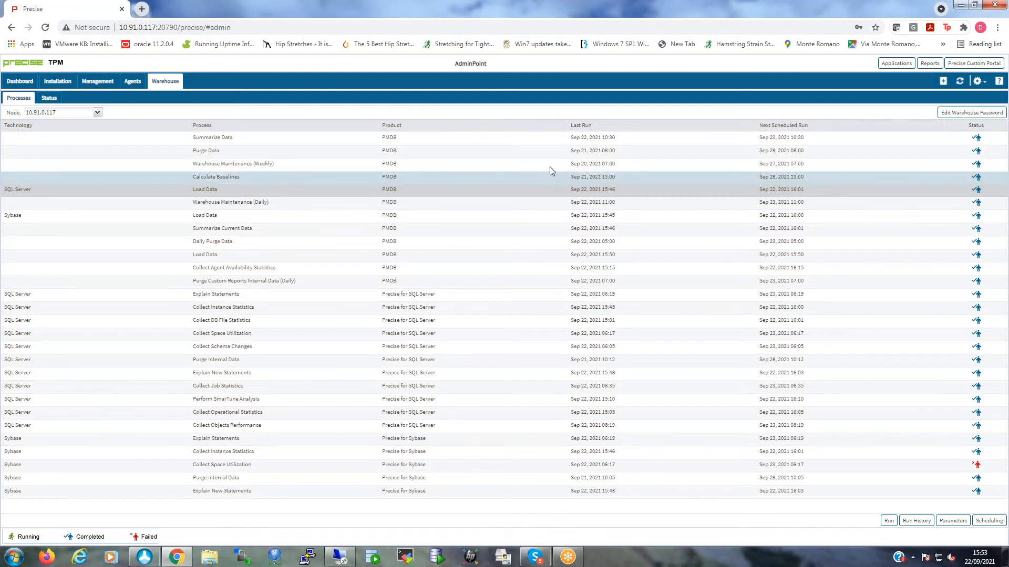
Review the PMDB Purge Data retention parameters for all instances, from slices through months, and close them without changes
left_click(492, 153)
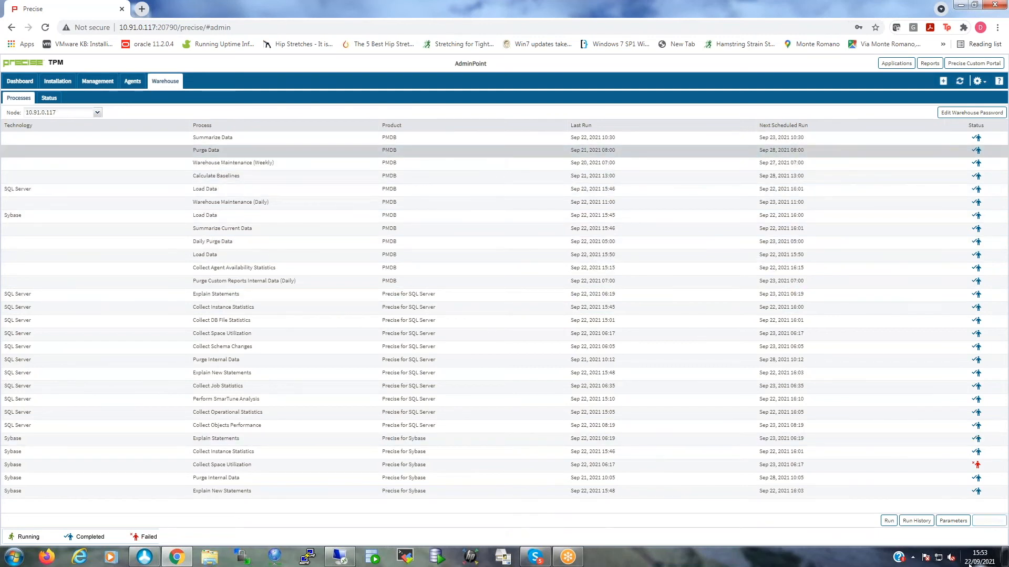
left_click(959, 520)
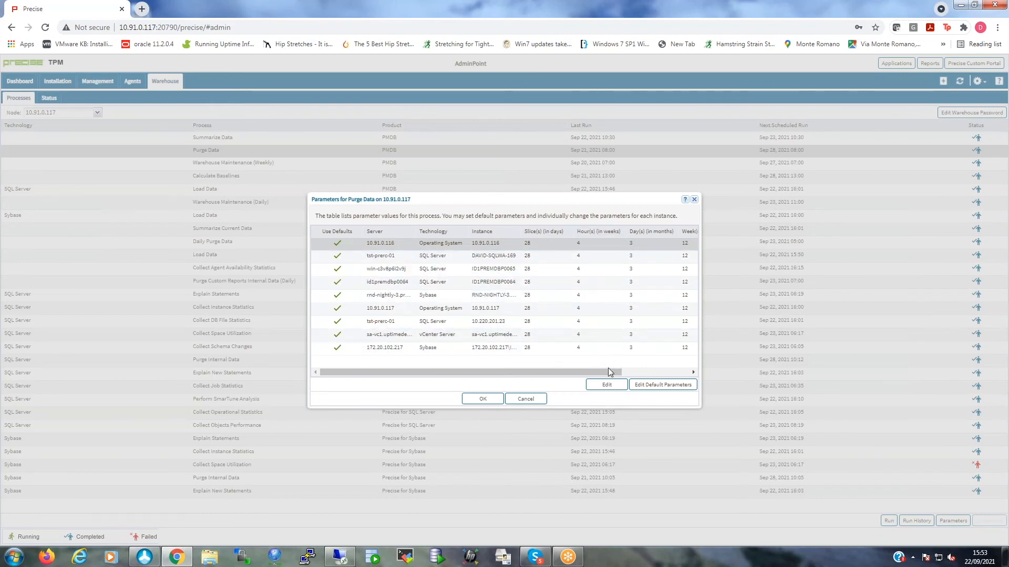
left_click_drag(611, 376, 660, 375)
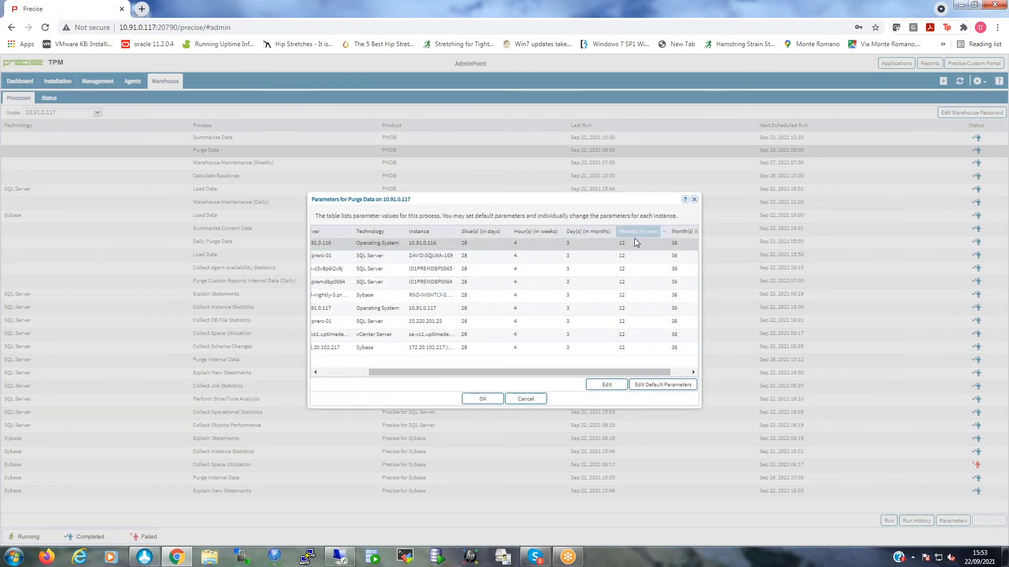
left_click_drag(655, 376, 673, 377)
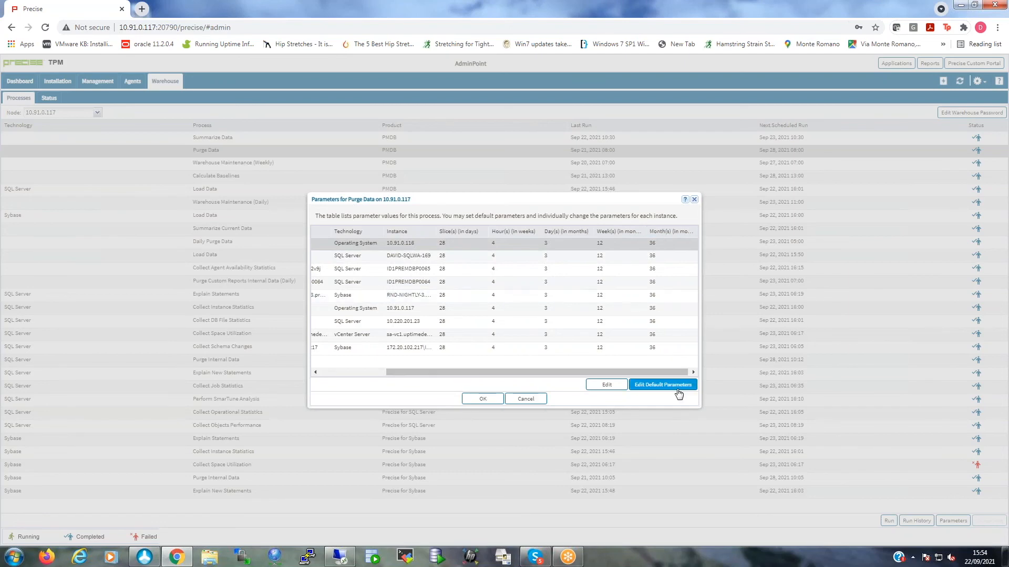
left_click(525, 399)
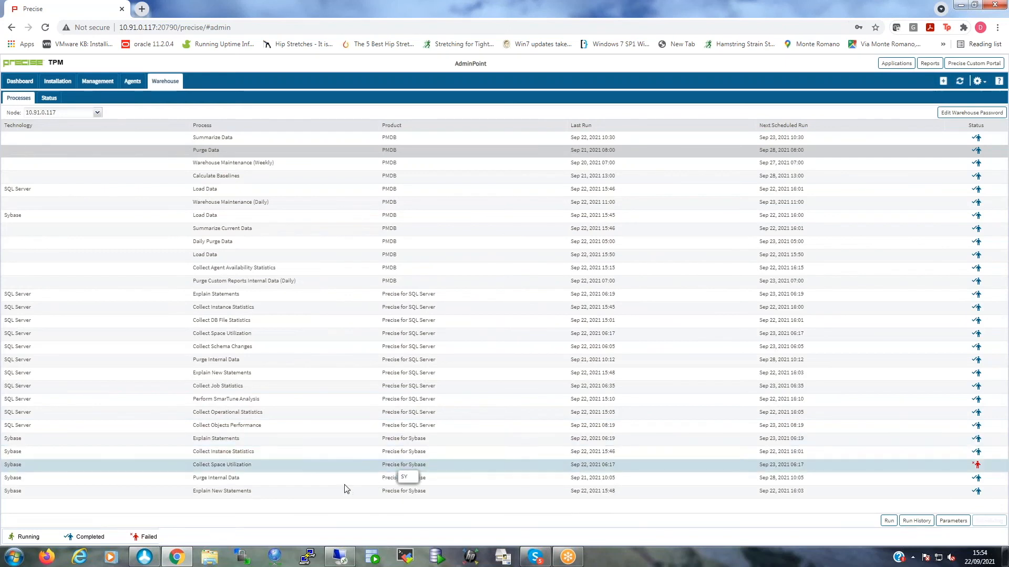
Examine the Sybase Collect Space Utilization run history with granular information, read the table error messages, and close it
left_click(317, 467)
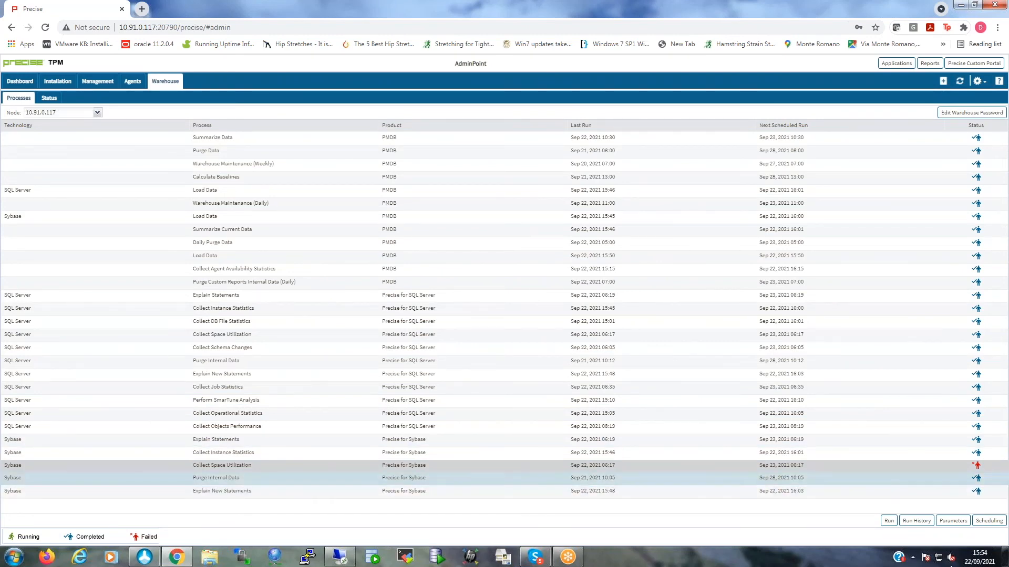
left_click(920, 521)
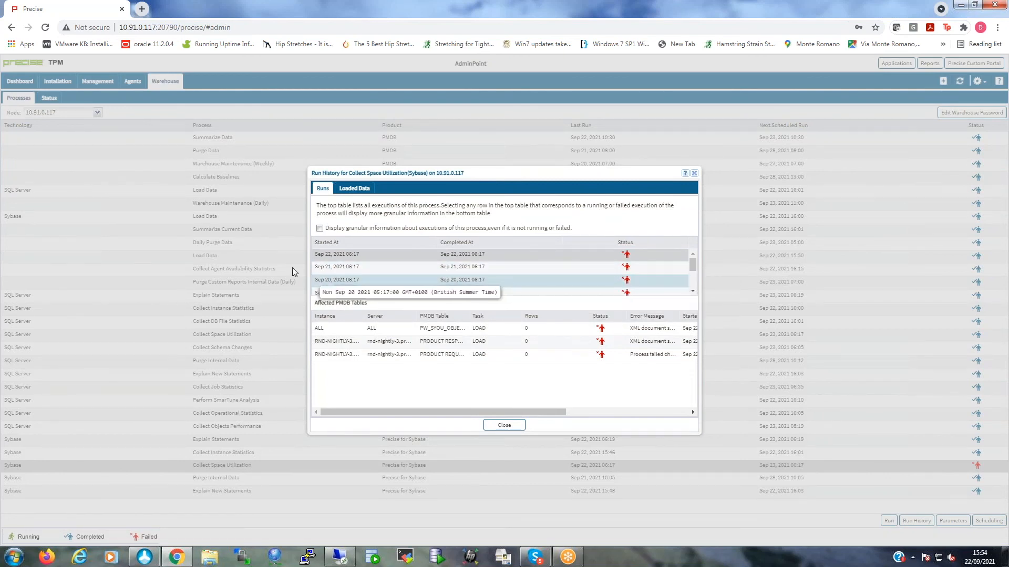
left_click(320, 229)
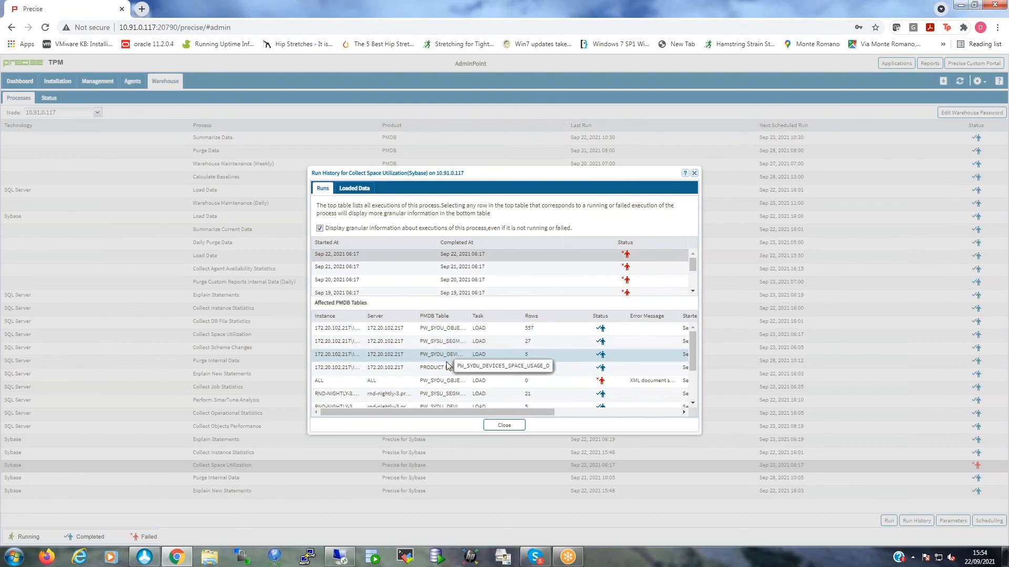
left_click_drag(693, 356, 695, 396)
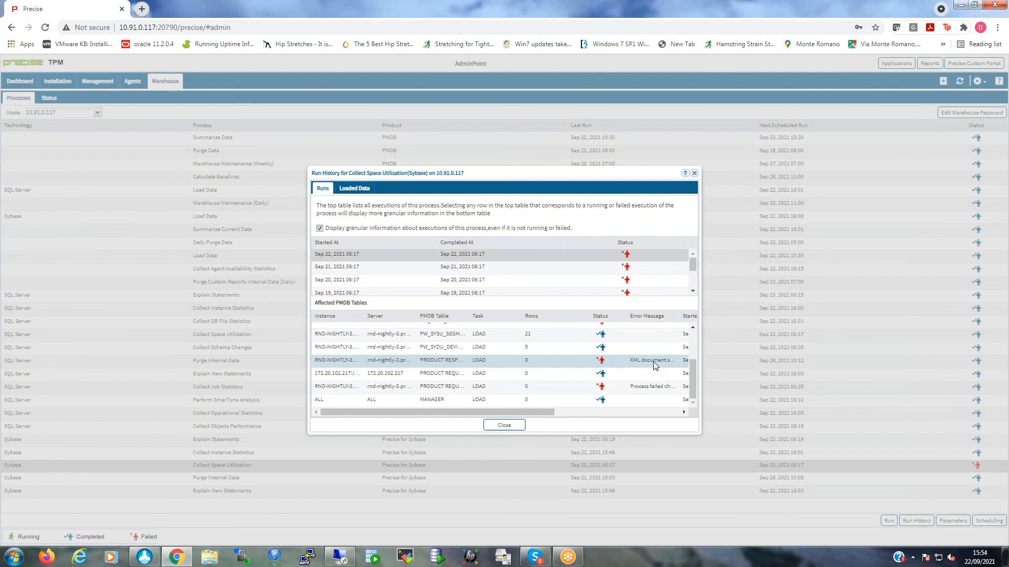
left_click(503, 426)
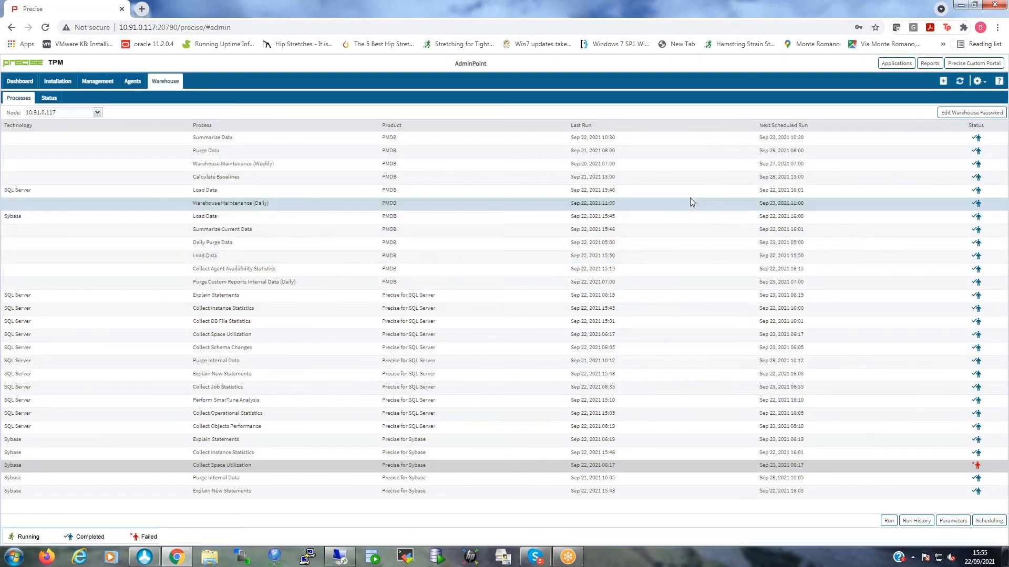